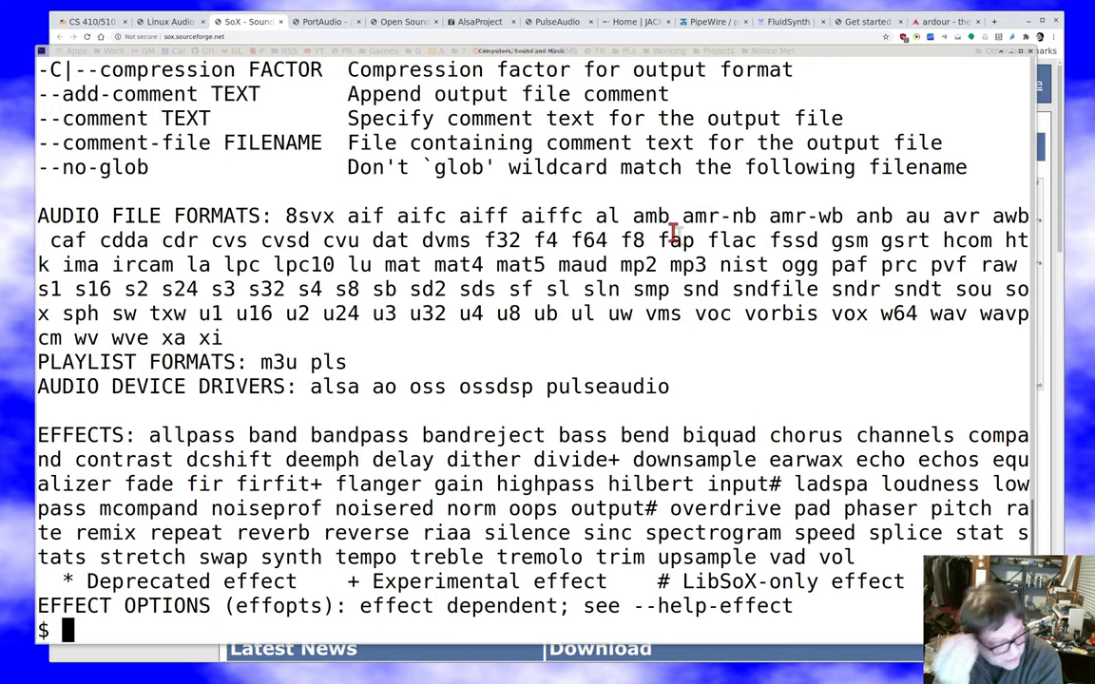
# Step: Play a 2-second 440 Hz sine tone at gain -20 with 'sox -n -d synth 2 sine 440 gain -20'
pyautogui.write('sox -')
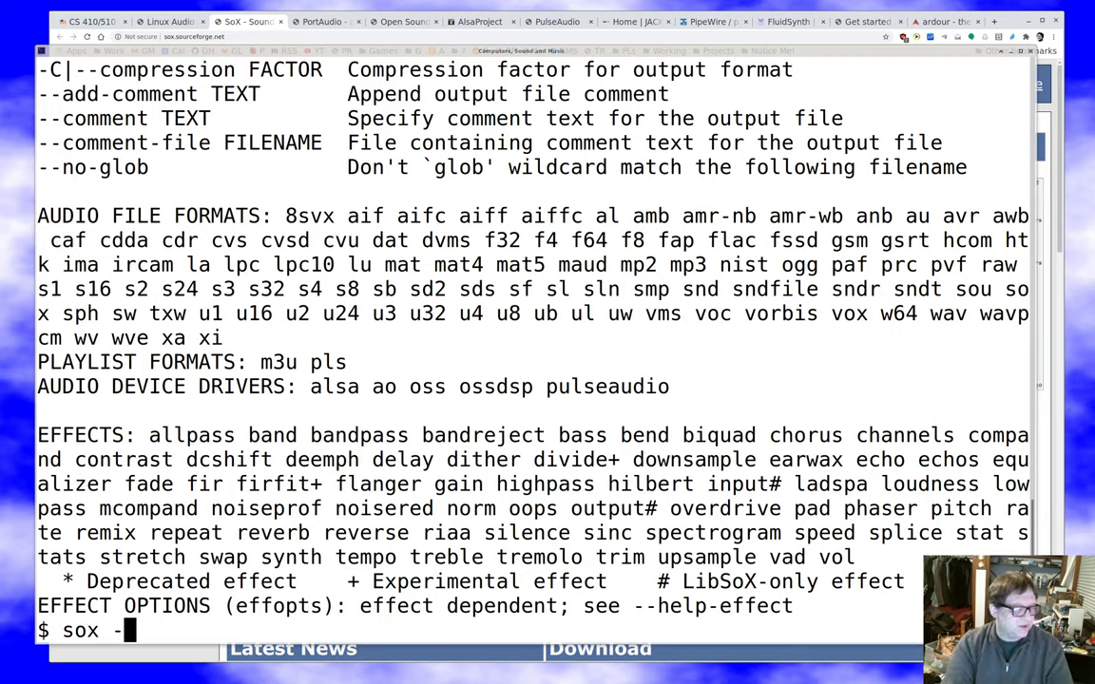
pyautogui.write('n')
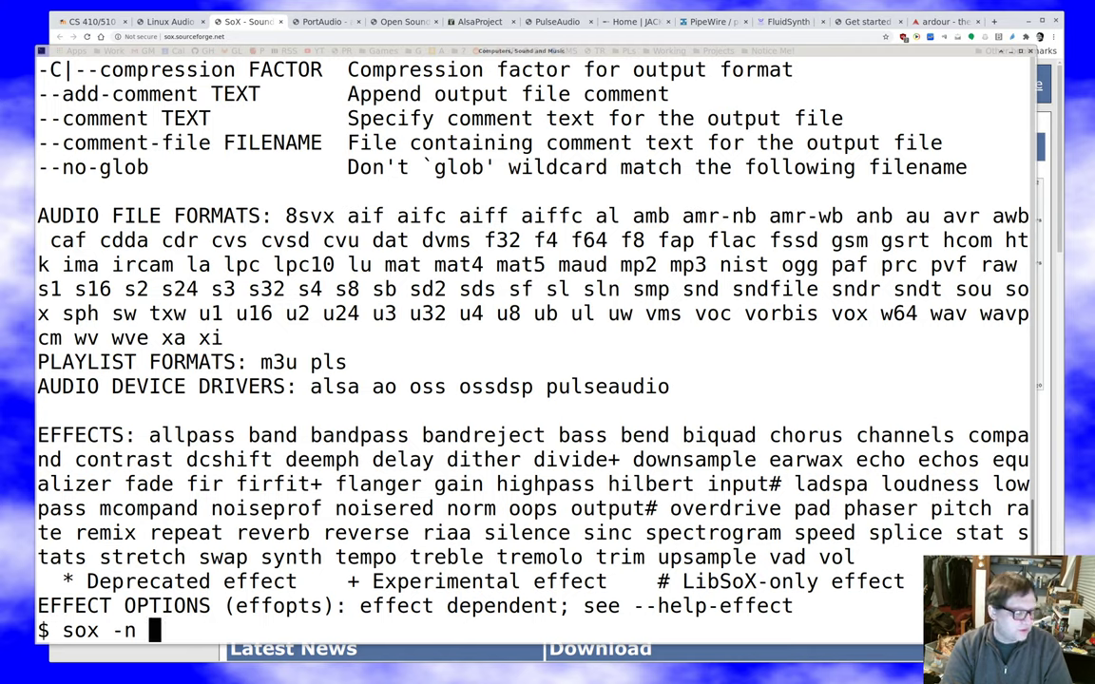
pyautogui.write('-d')
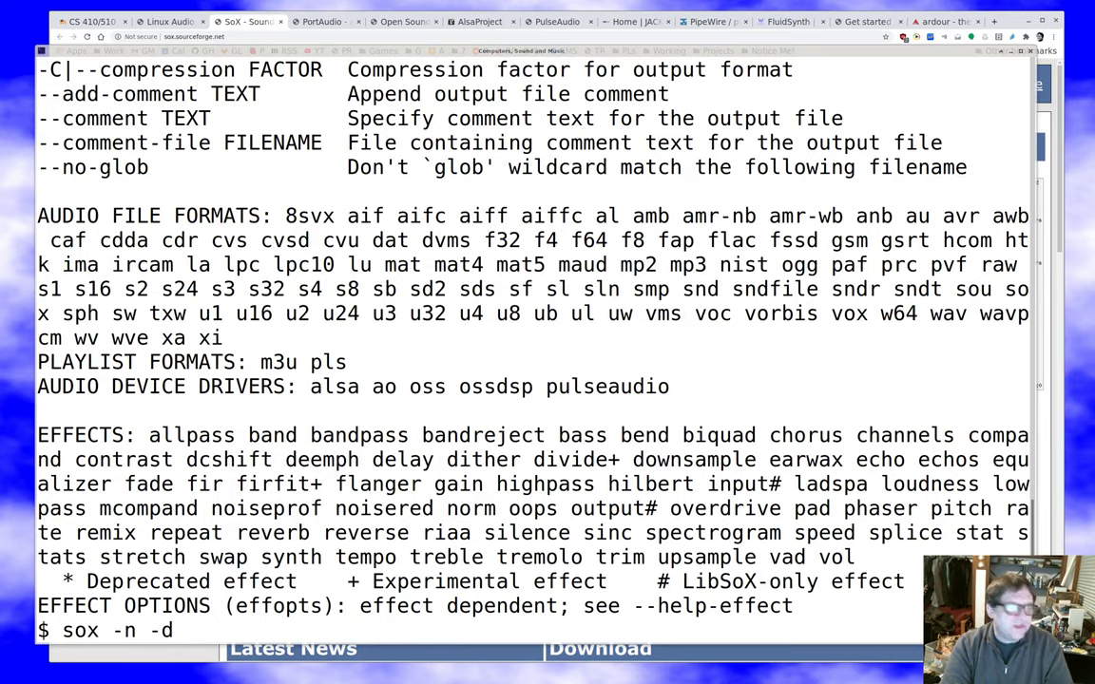
pyautogui.press('BackSpace')
pyautogui.press('BackSpace')
pyautogui.press('BackSpace')
pyautogui.press('BackSpace')
pyautogui.press('BackSpace')
pyautogui.press('BackSpace')
pyautogui.press('BackSpace')
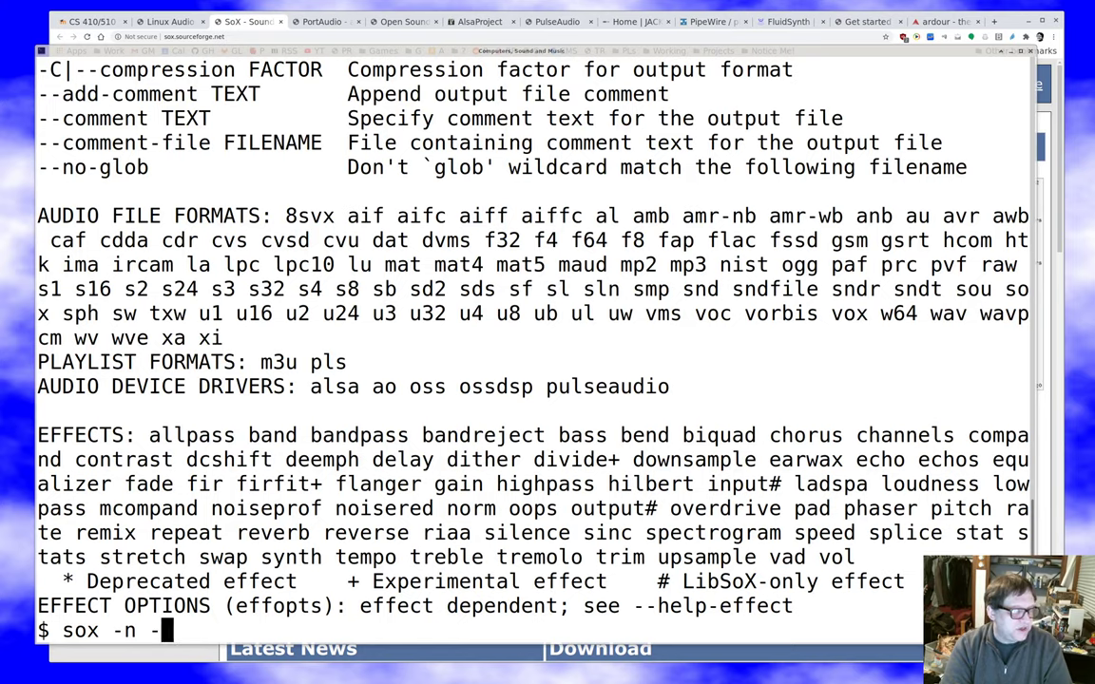
pyautogui.write('- -')
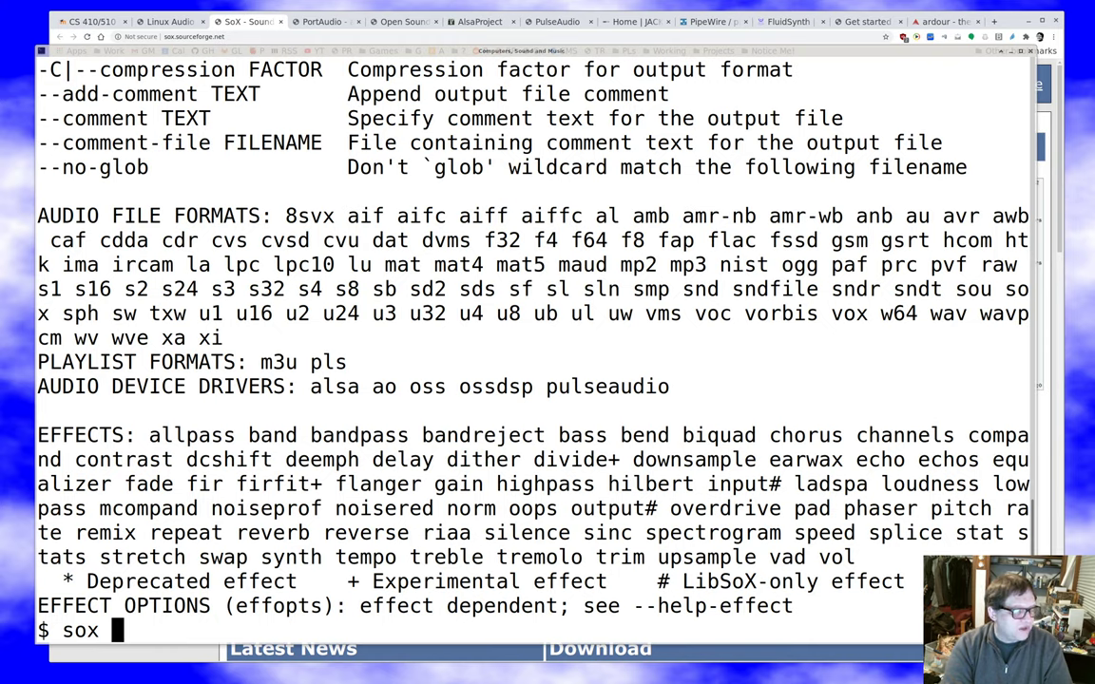
pyautogui.press('BackSpace')
pyautogui.press('BackSpace')
pyautogui.press('BackSpace')
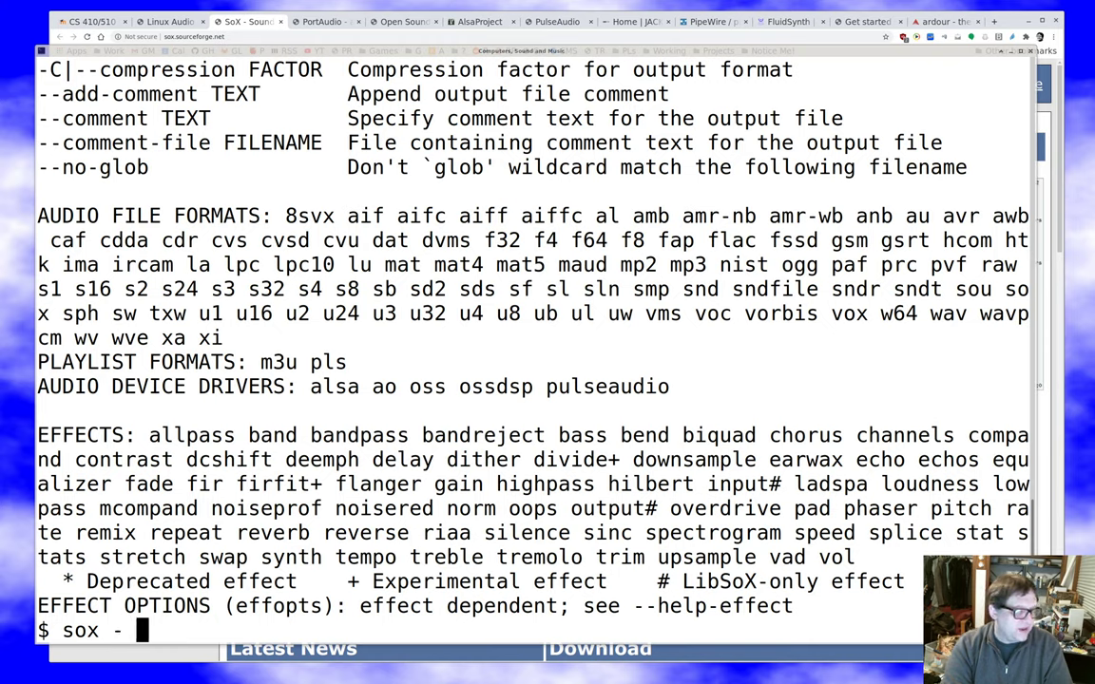
pyautogui.write('-n -d')
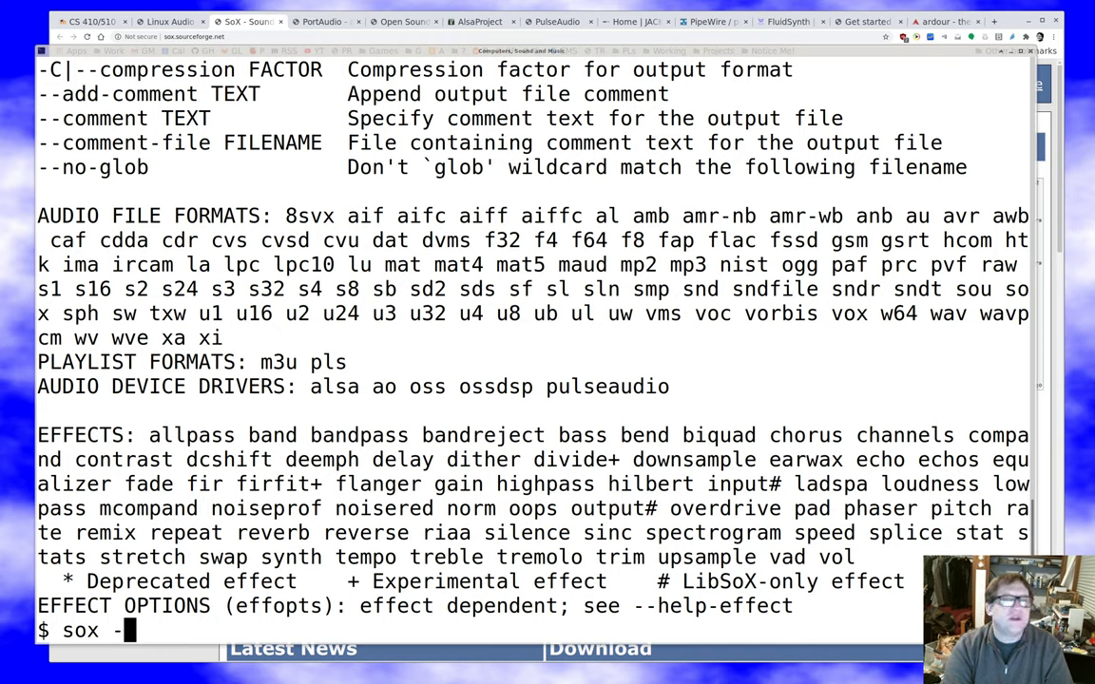
pyautogui.write(' sy')
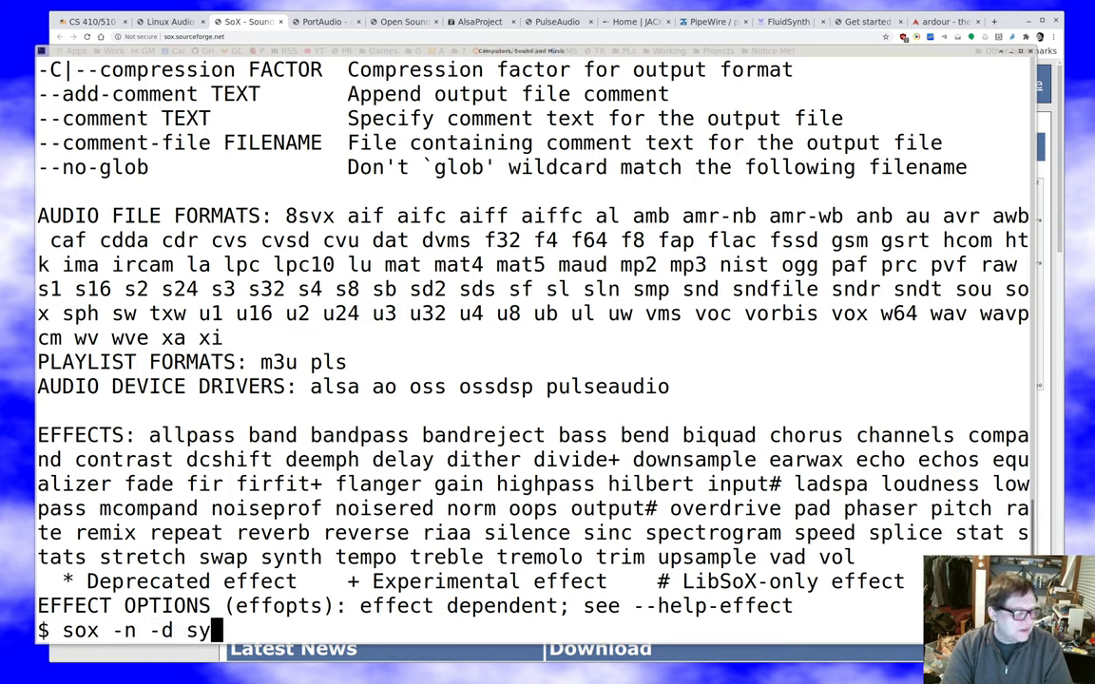
pyautogui.write('nth 1')
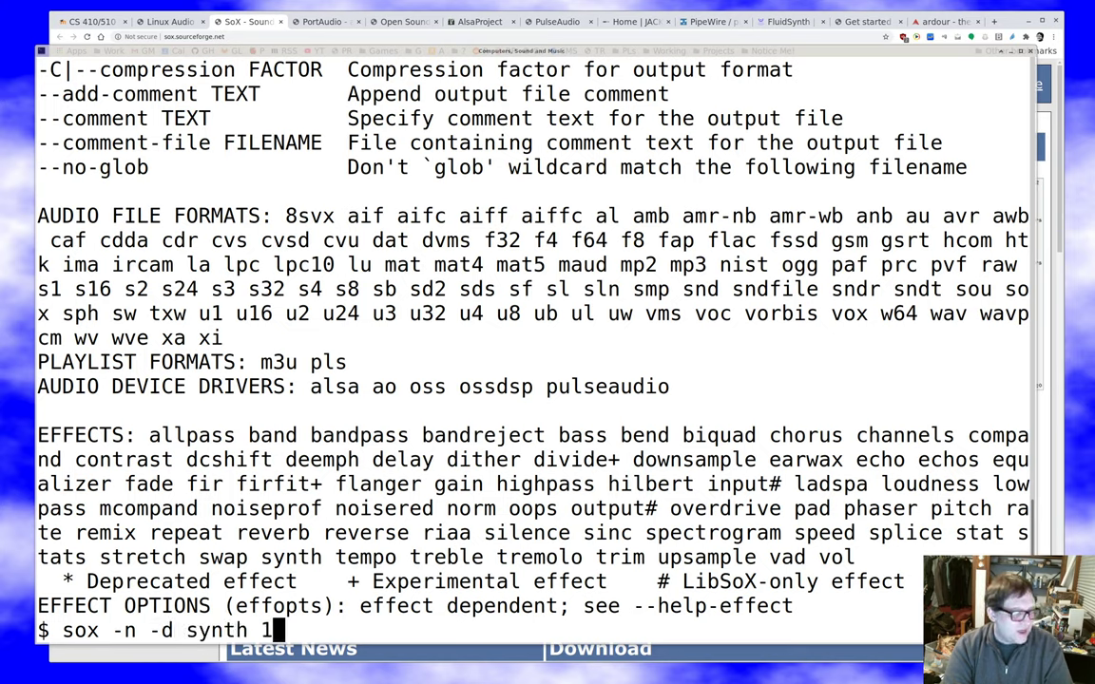
pyautogui.press('BackSpace')
pyautogui.write('2')
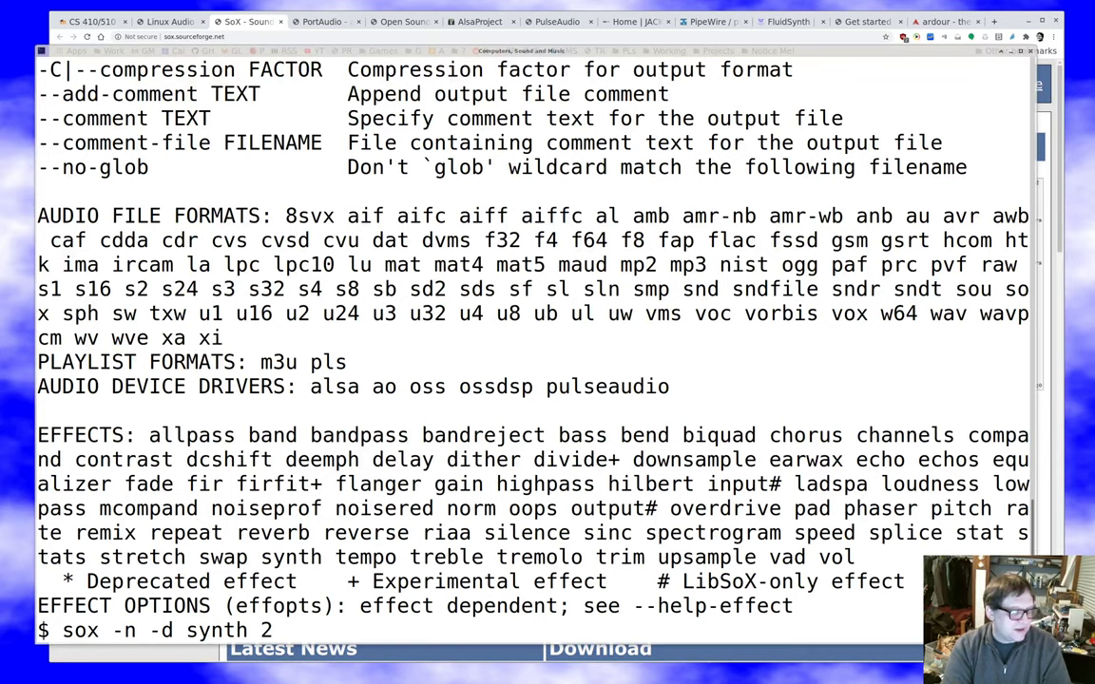
pyautogui.write(' sine')
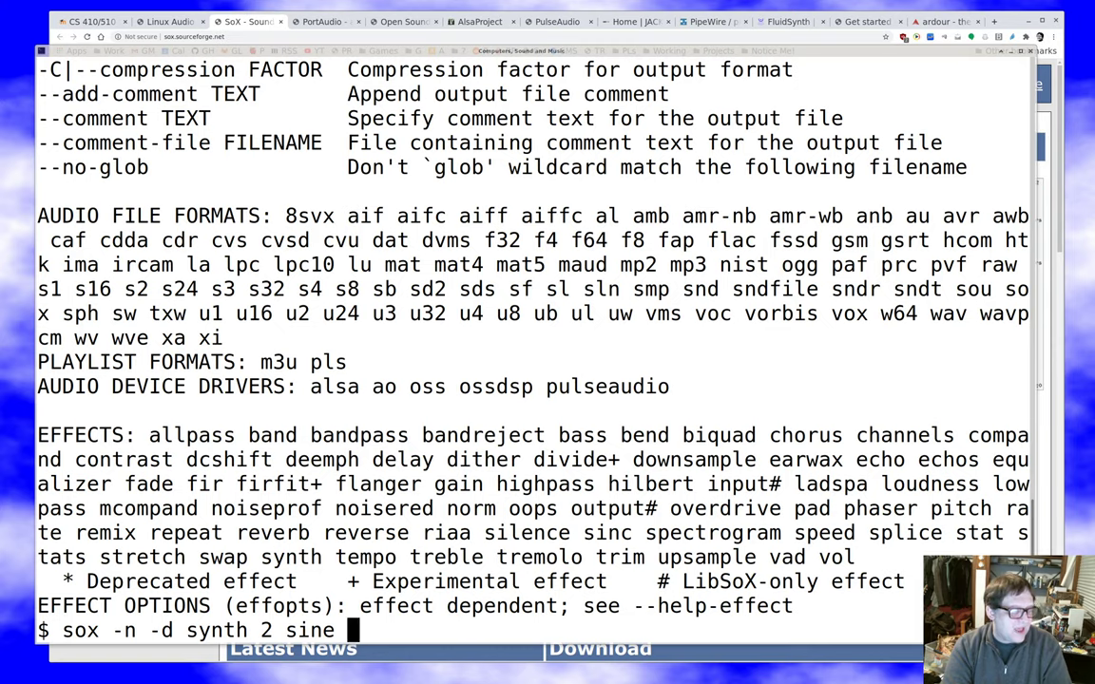
pyautogui.write('440')
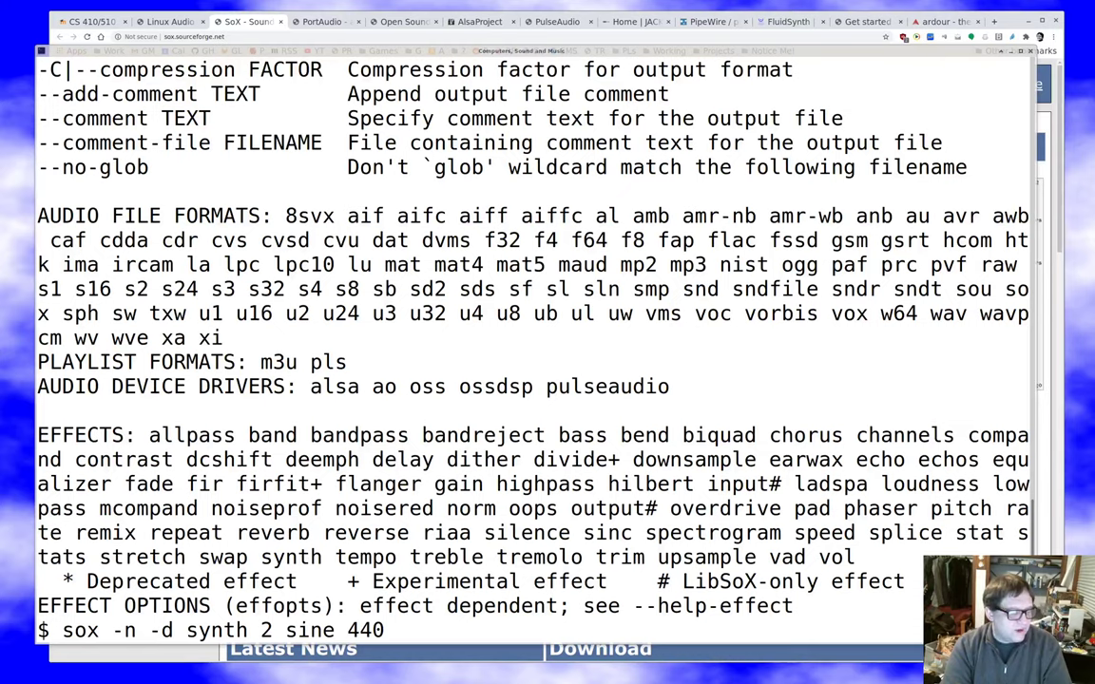
pyautogui.write(' gain -20')
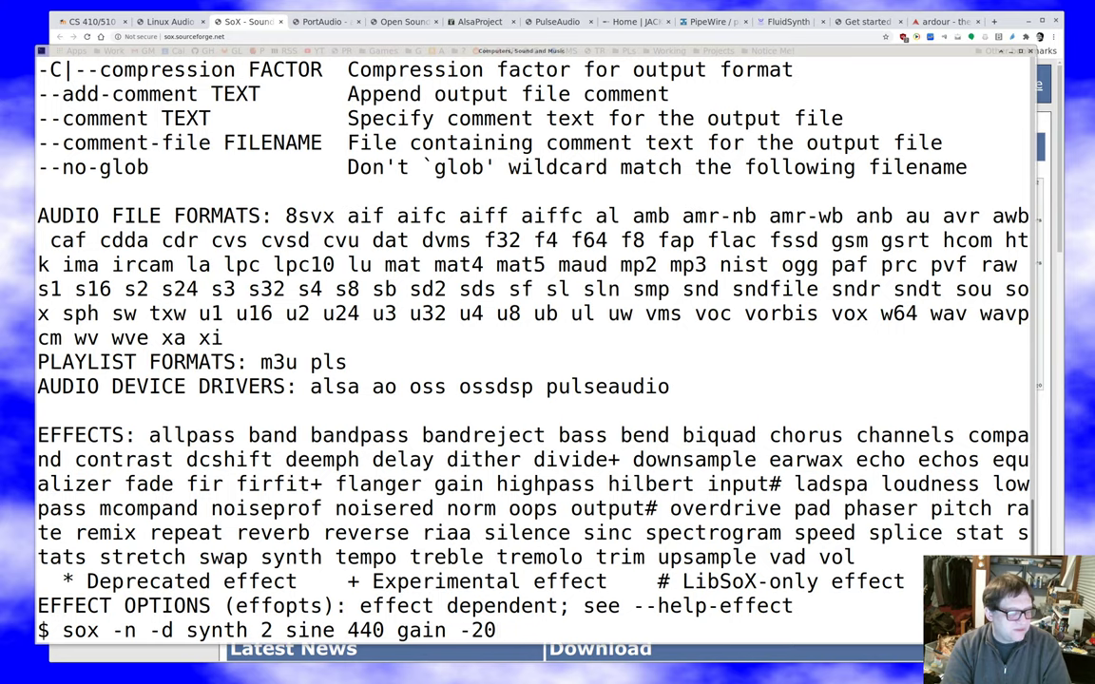
pyautogui.press('Return')
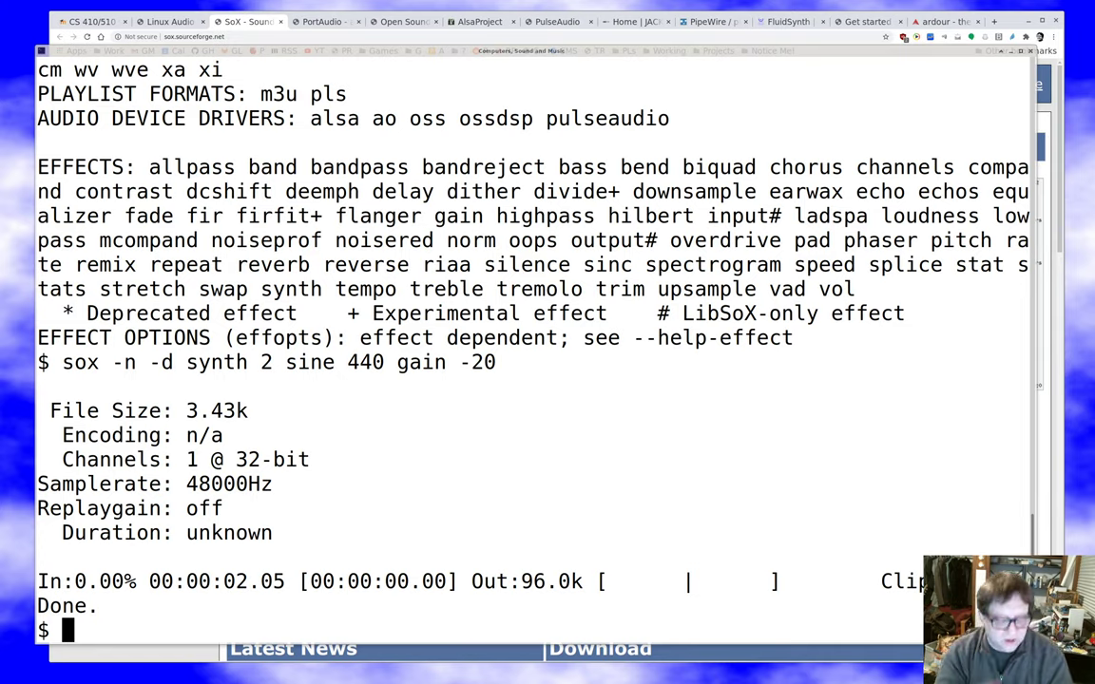
# Step: Play the same 2-second 440 Hz tone as a square wave at gain -20
pyautogui.press('Up')
pyautogui.press('Left')
pyautogui.press('Left')
pyautogui.press('Left')
pyautogui.press('Left')
pyautogui.press('Left')
pyautogui.press('Left')
pyautogui.press('Left')
pyautogui.press('Left')
pyautogui.press('Left')
pyautogui.press('Left')
pyautogui.press('Left')
pyautogui.press('Left')
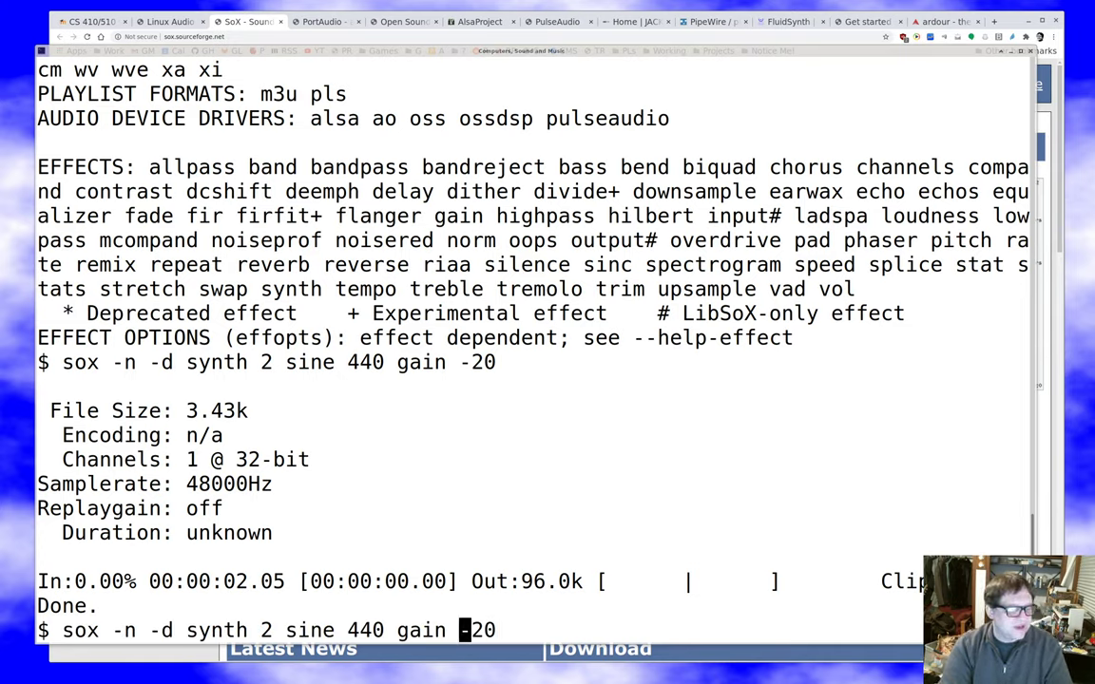
pyautogui.press('BackSpace')
pyautogui.press('BackSpace')
pyautogui.press('BackSpace')
pyautogui.press('BackSpace')
pyautogui.write('square')
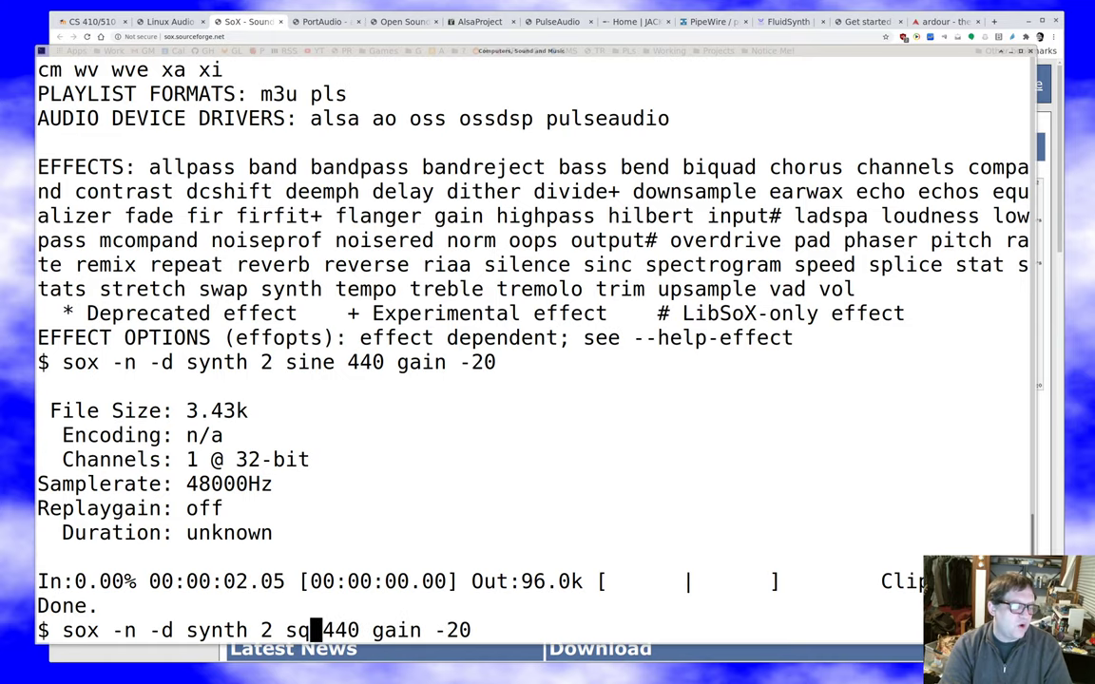
pyautogui.press('Return')
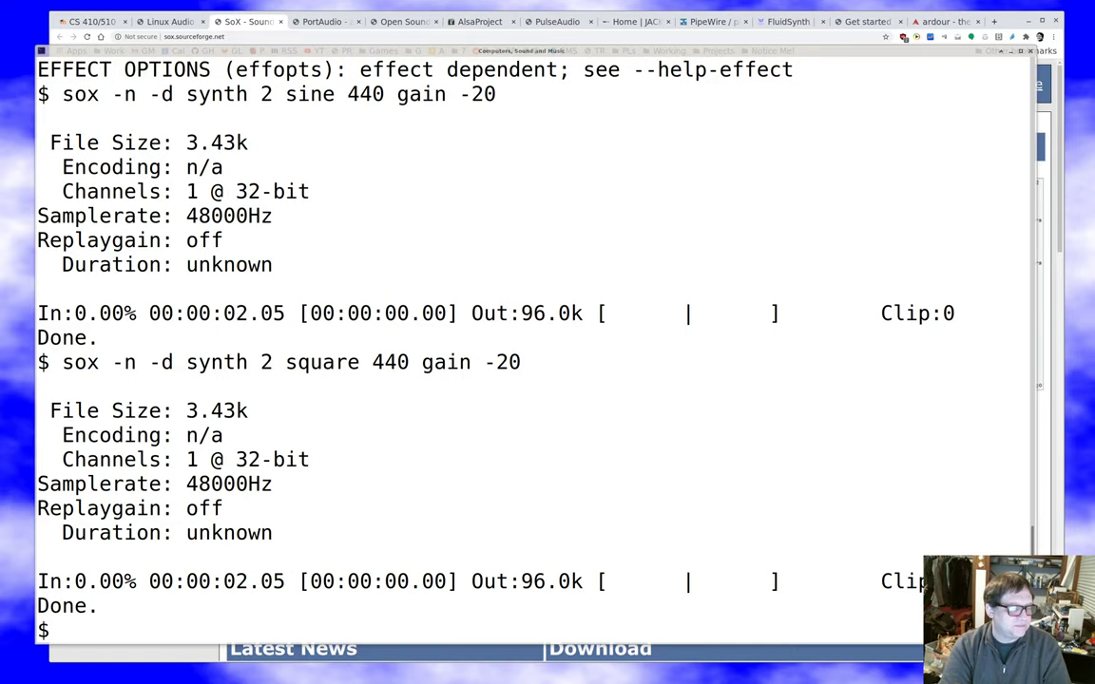
# Step: Play a 2-second 440 Hz triangle wave with the gain lowered to -30
pyautogui.press('Up')
pyautogui.press('Left')
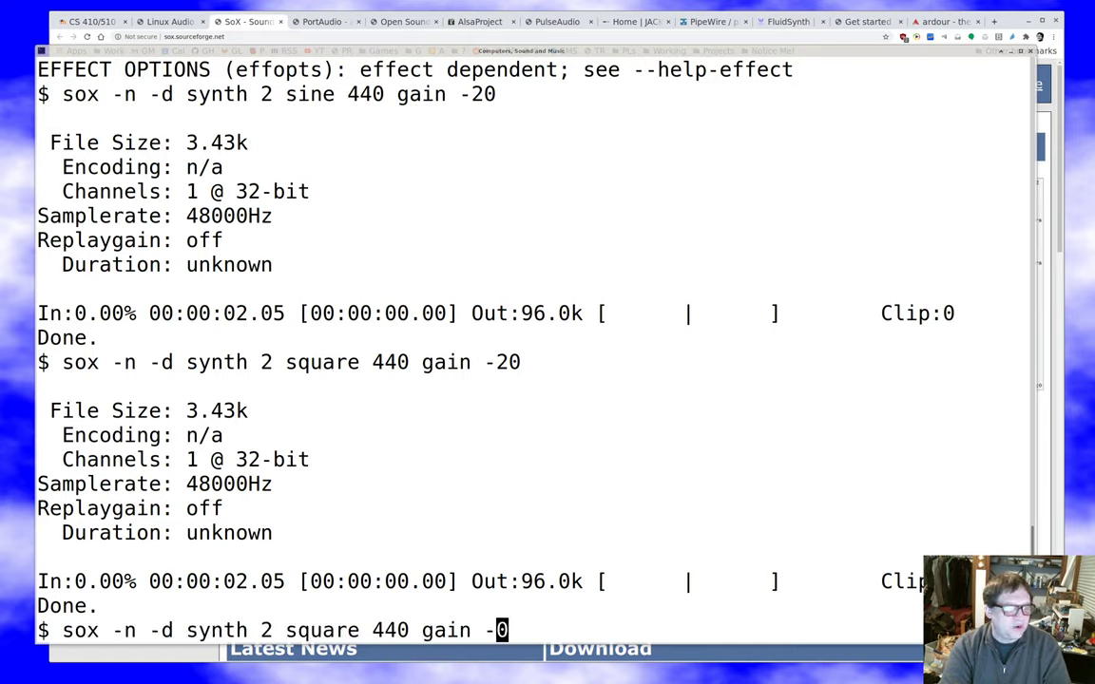
pyautogui.press('BackSpace')
pyautogui.write('3')
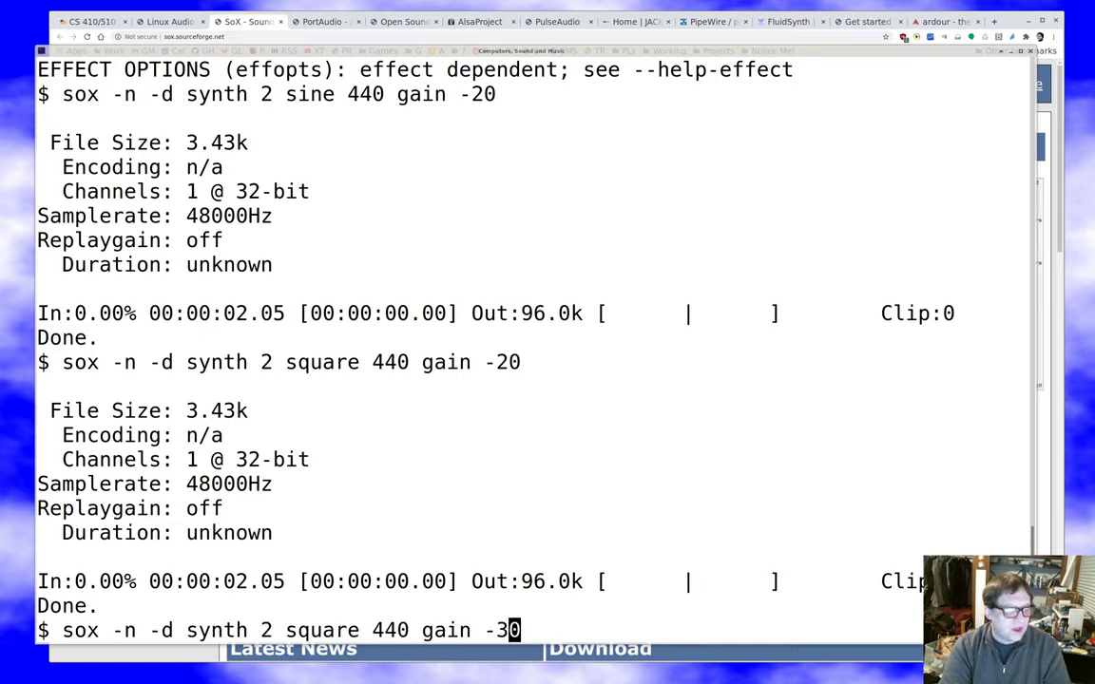
pyautogui.press('Left')
pyautogui.press('Left')
pyautogui.press('Left')
pyautogui.press('Left')
pyautogui.press('Left')
pyautogui.press('Left')
pyautogui.press('Left')
pyautogui.press('Left')
pyautogui.press('Left')
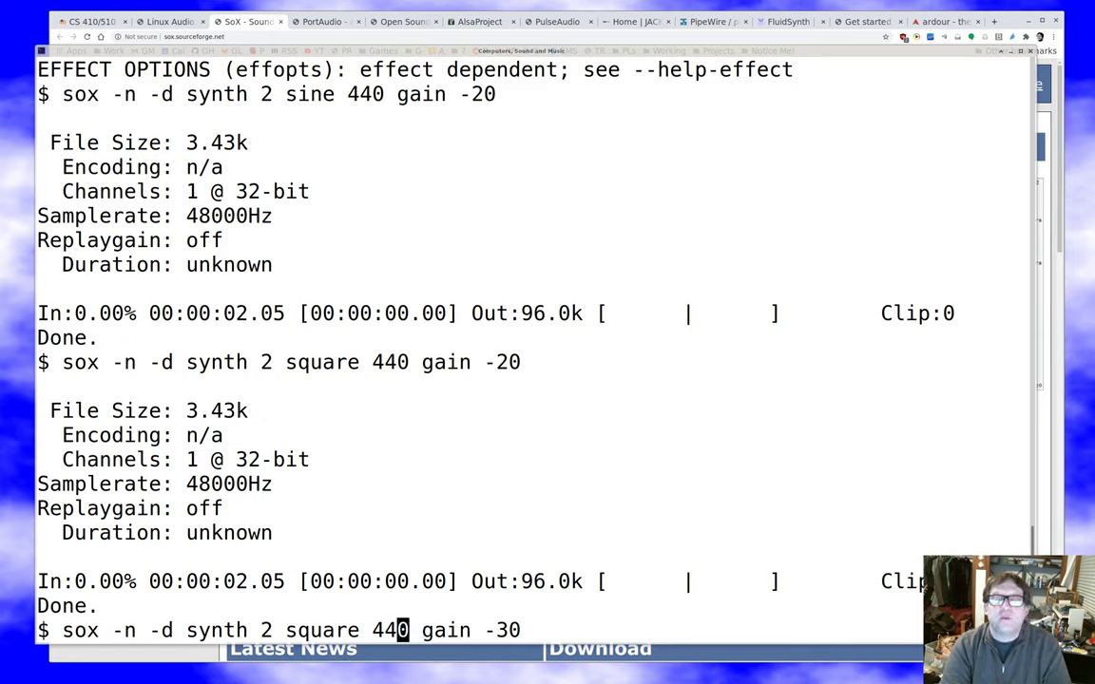
pyautogui.press('Left')
pyautogui.press('Left')
pyautogui.press('Left')
pyautogui.press('BackSpace')
pyautogui.press('BackSpace')
pyautogui.press('BackSpace')
pyautogui.press('BackSpace')
pyautogui.press('BackSpace')
pyautogui.press('BackSpace')
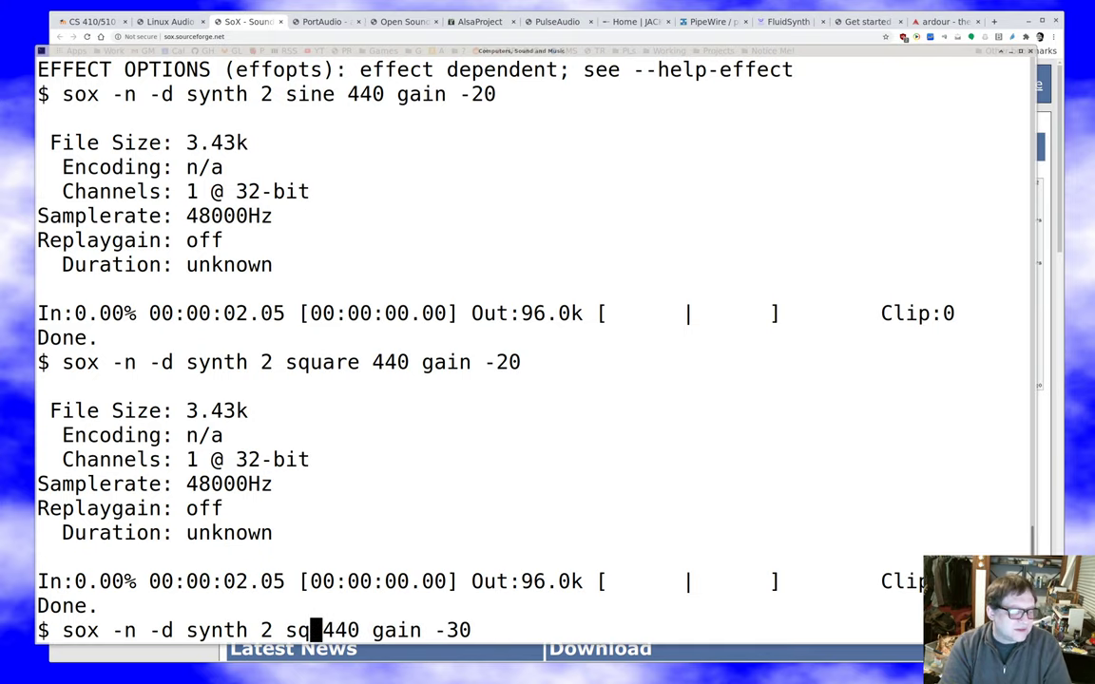
pyautogui.write('triangle')
pyautogui.press('Return')
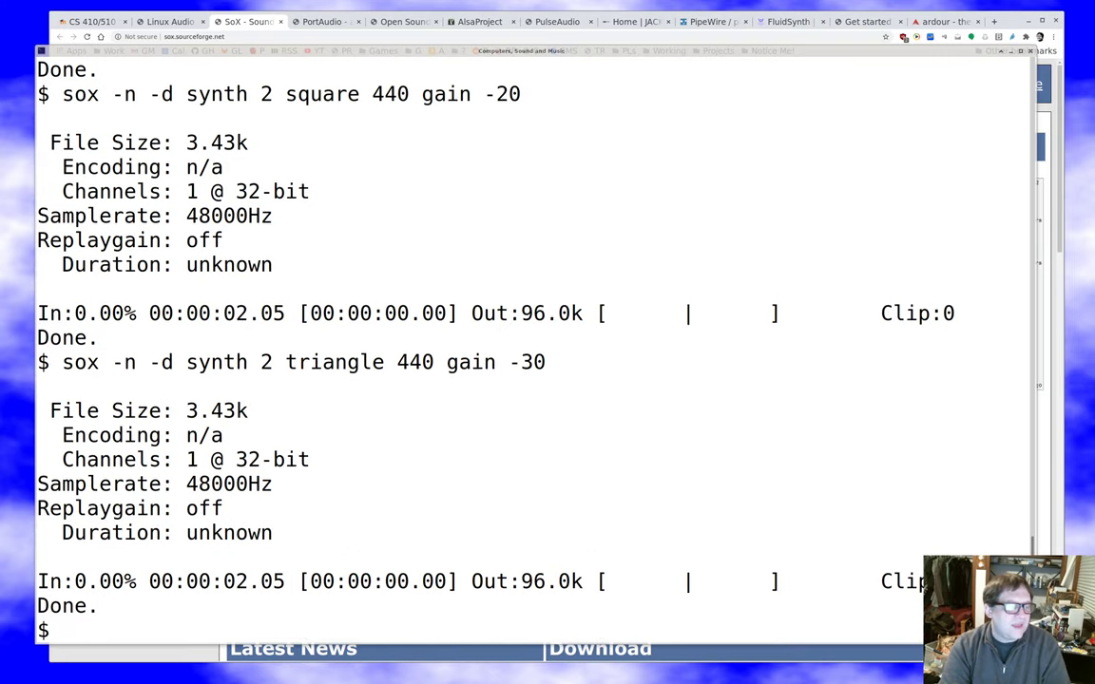
# Step: Play a 2-second 440 Hz sawtooth wave at gain -30
pyautogui.press('Up')
pyautogui.press('Left')
pyautogui.press('Left')
pyautogui.press('Left')
pyautogui.press('Left')
pyautogui.press('Left')
pyautogui.press('Left')
pyautogui.press('Left')
pyautogui.press('Left')
pyautogui.press('Left')
pyautogui.press('Left')
pyautogui.press('Left')
pyautogui.press('Left')
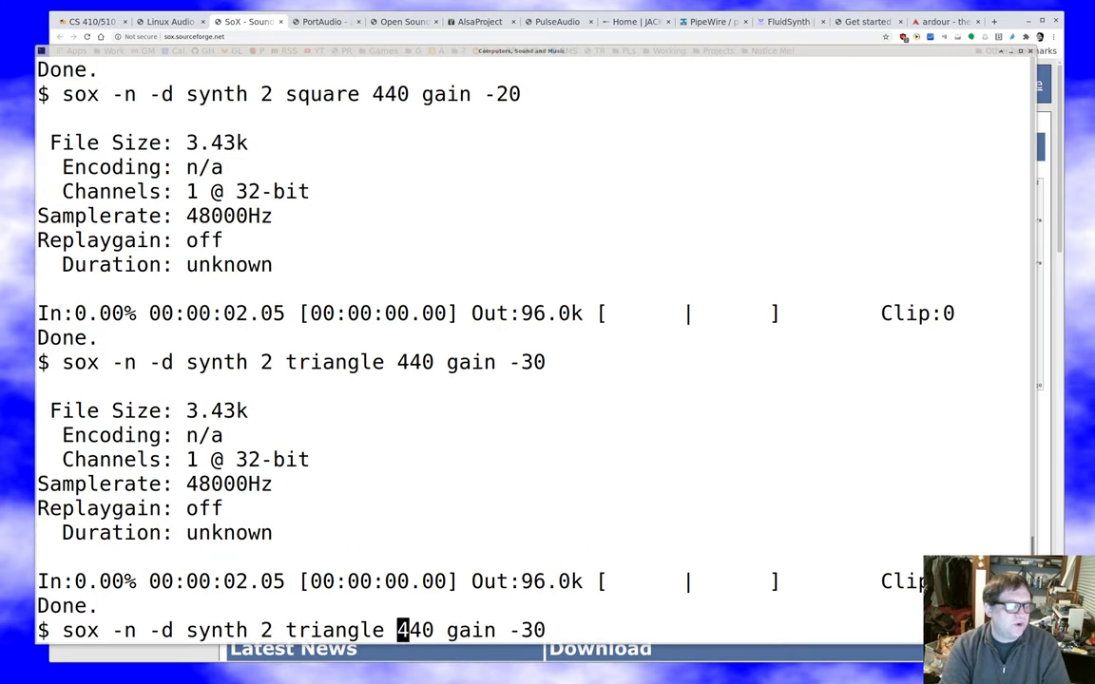
pyautogui.press('BackSpace')
pyautogui.press('BackSpace')
pyautogui.press('BackSpace')
pyautogui.press('BackSpace')
pyautogui.press('BackSpace')
pyautogui.press('BackSpace')
pyautogui.press('BackSpace')
pyautogui.press('BackSpace')
pyautogui.press('BackSpace')
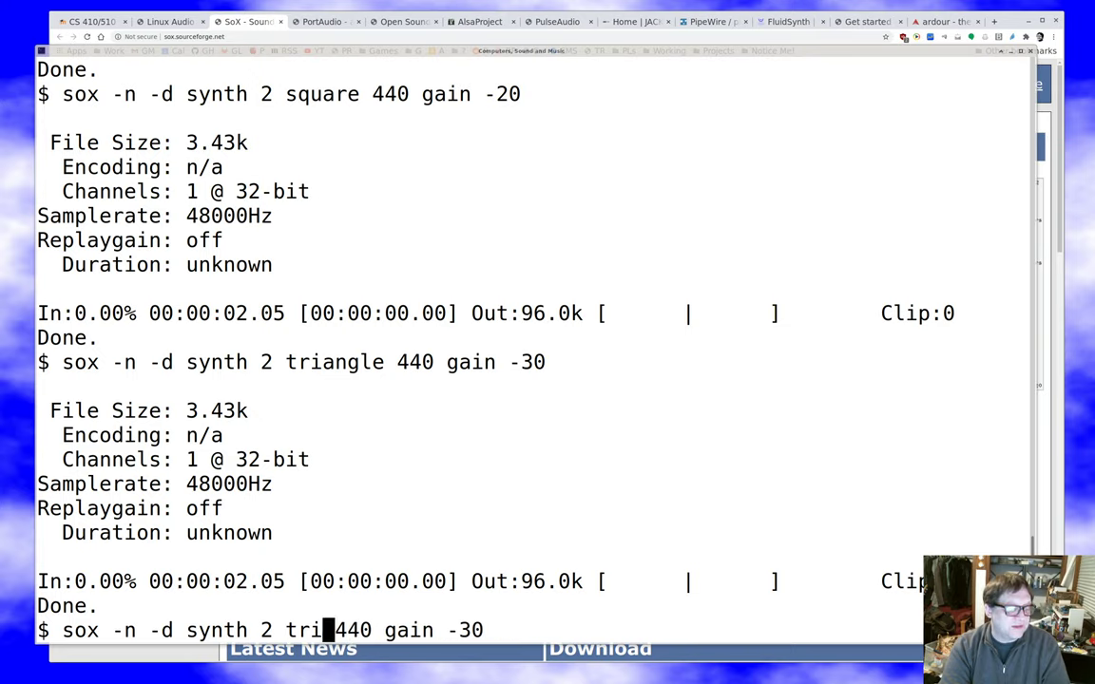
pyautogui.write('sawtooth')
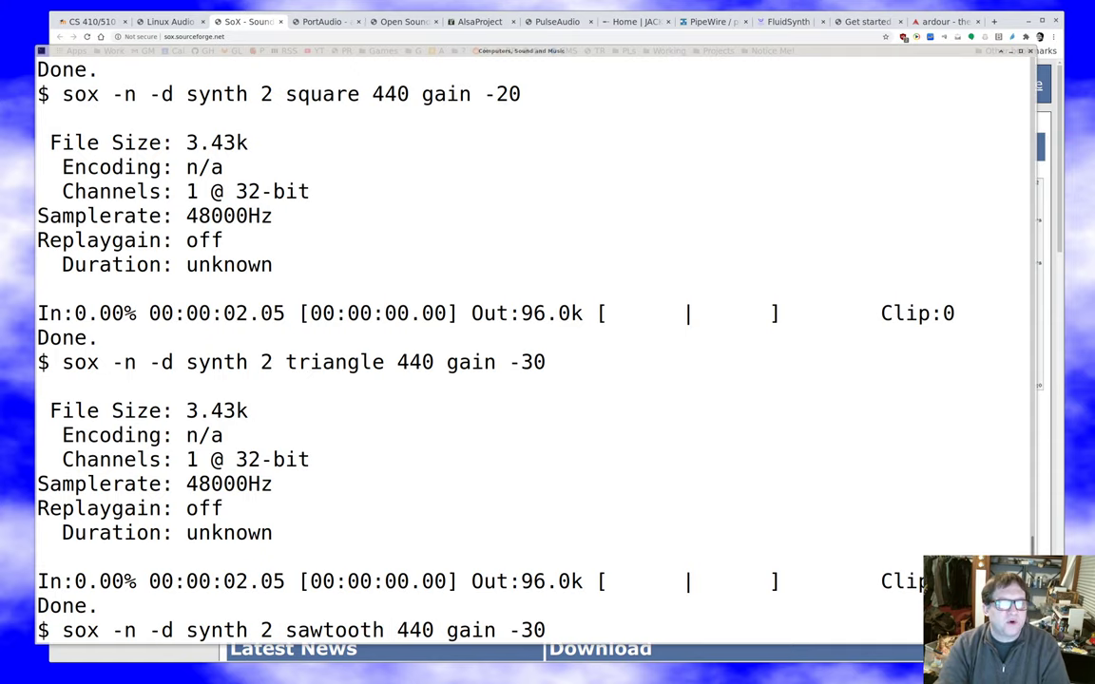
pyautogui.press('Return')
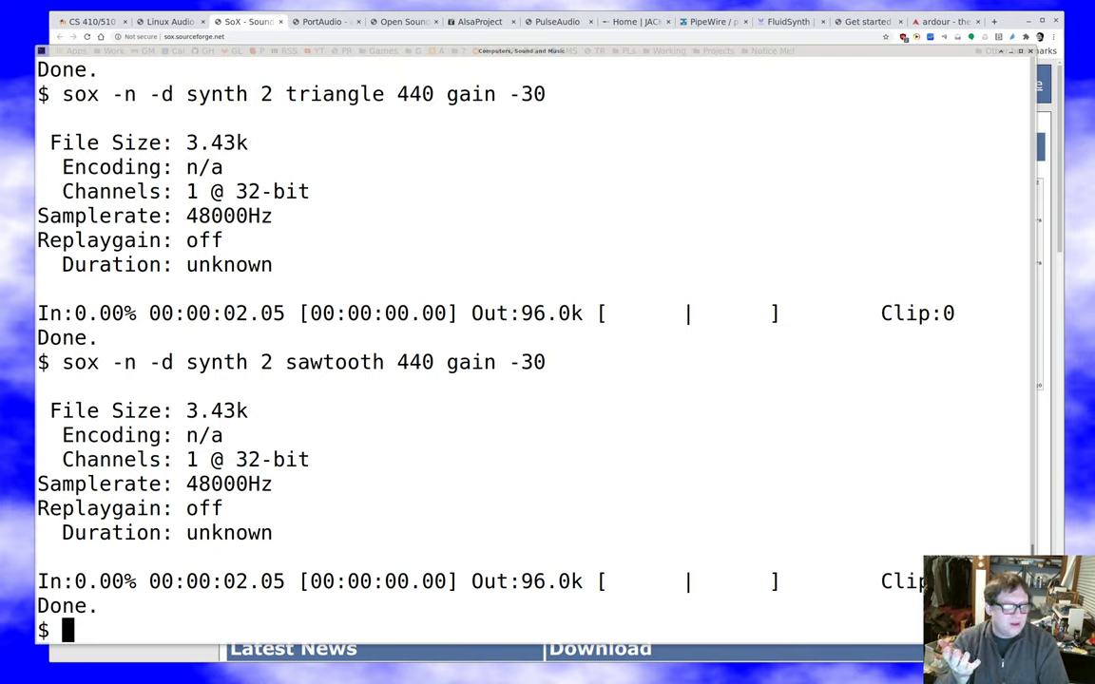
# Step: Launch Audacity from the terminal with the 'audacity' command
pyautogui.write('audacit')
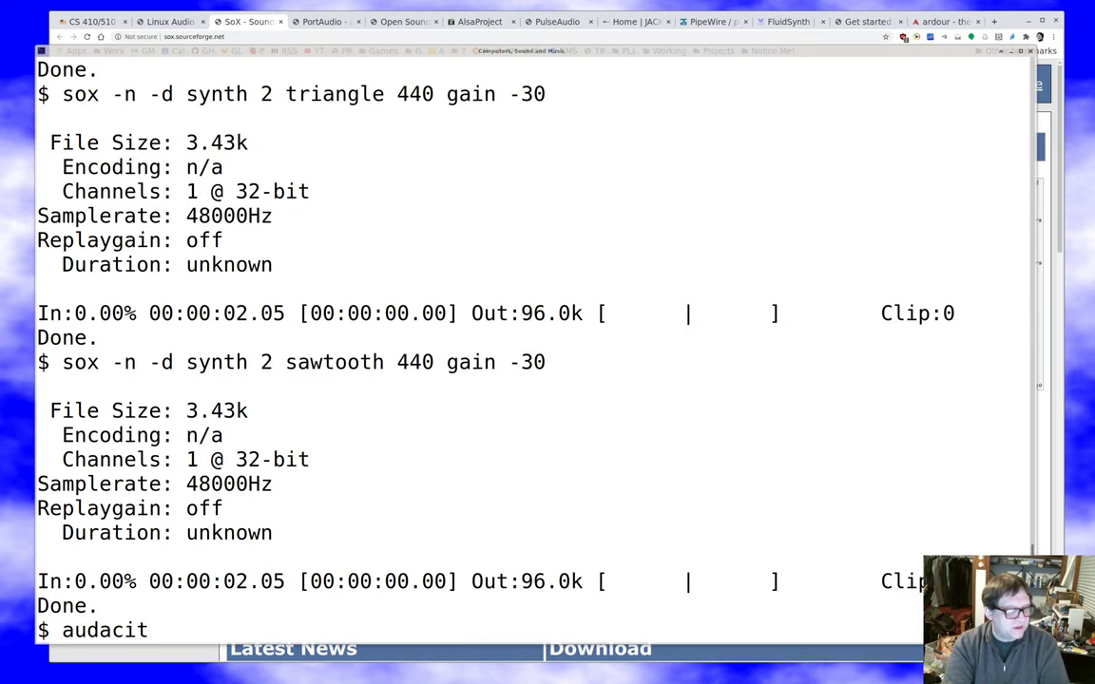
pyautogui.write('y')
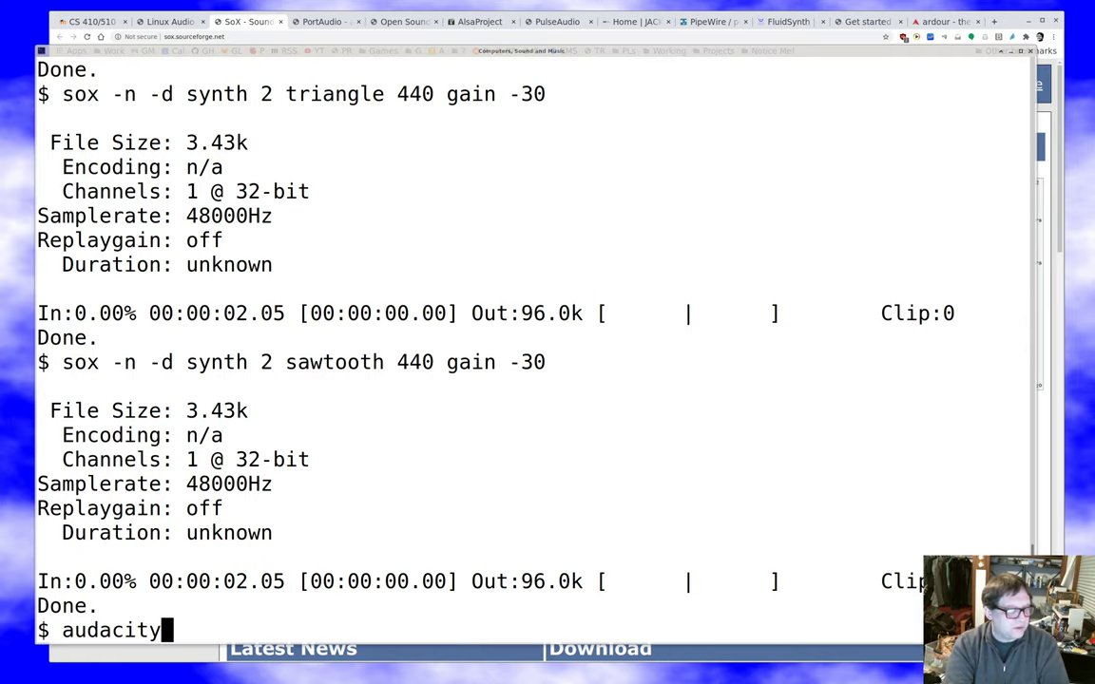
pyautogui.press('Return')
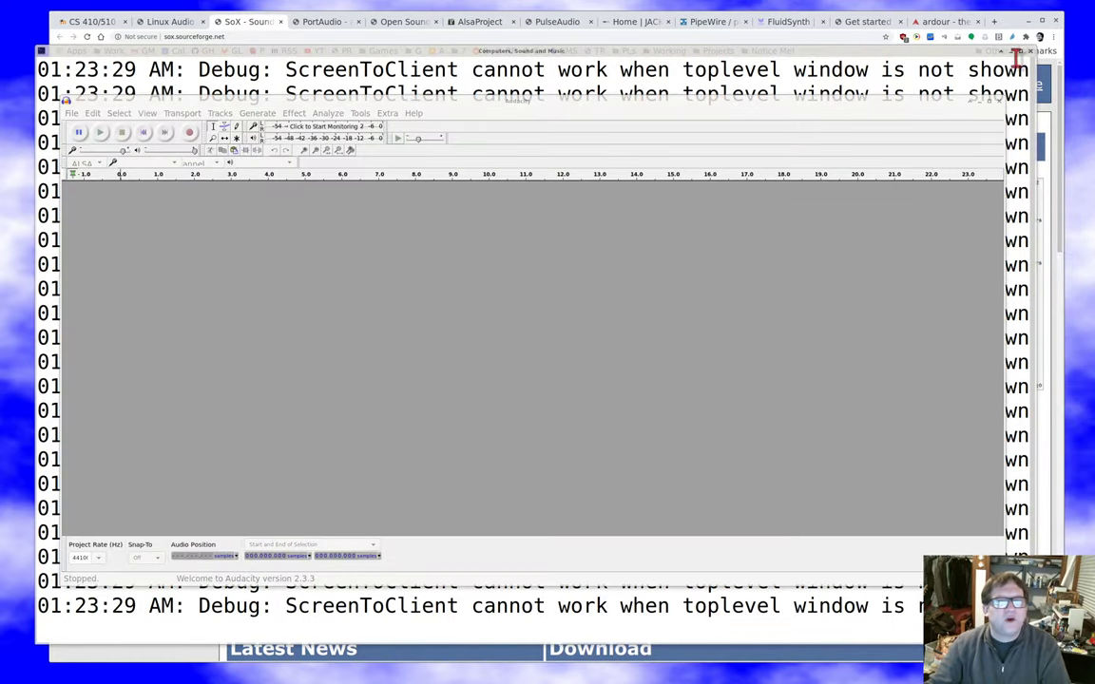
# Step: Minimize the terminal and select the 44100 value in the Project Rate field
pyautogui.click(1017, 50)
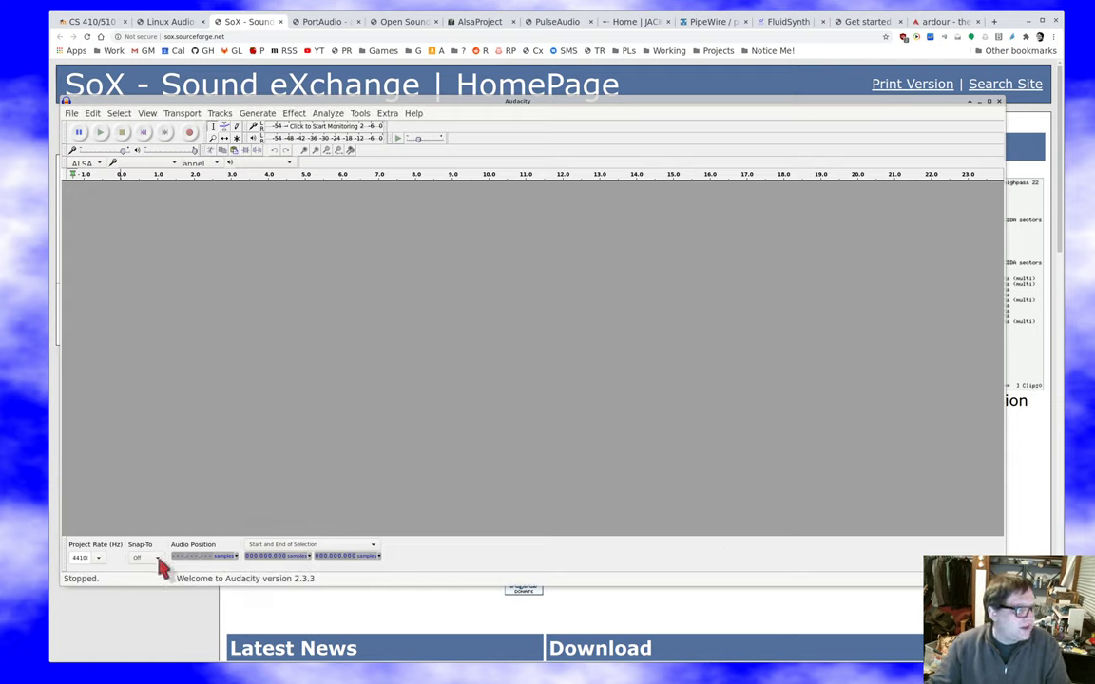
pyautogui.doubleClick(83, 558)
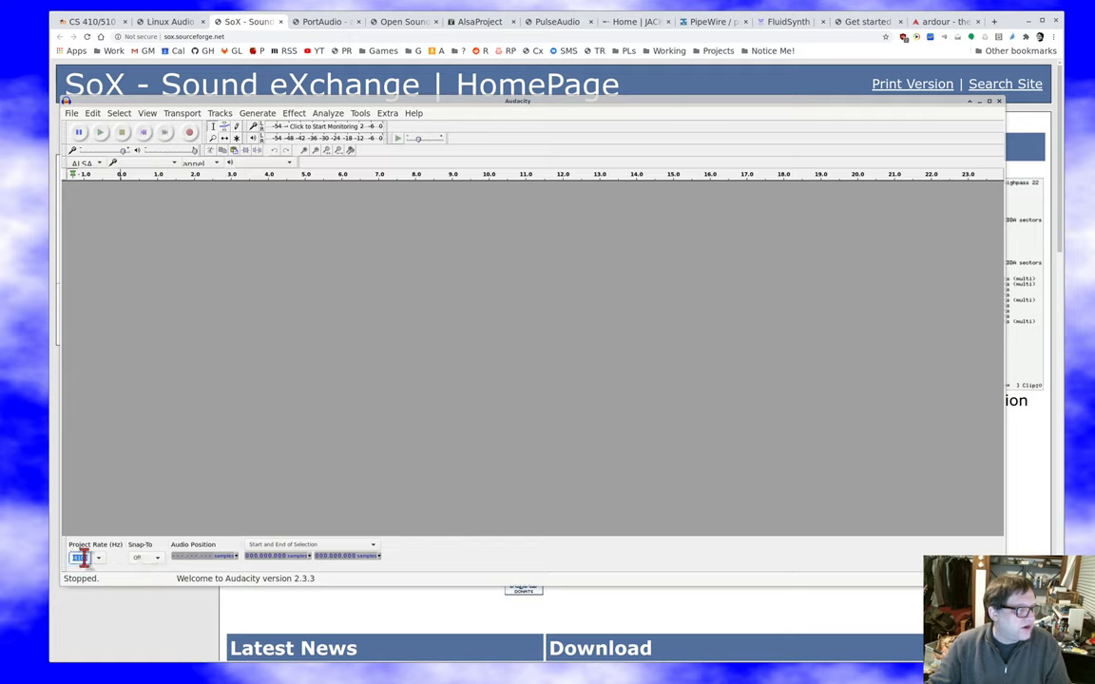
# Step: Replace the project rate with 48000 Hz
pyautogui.write('4800')
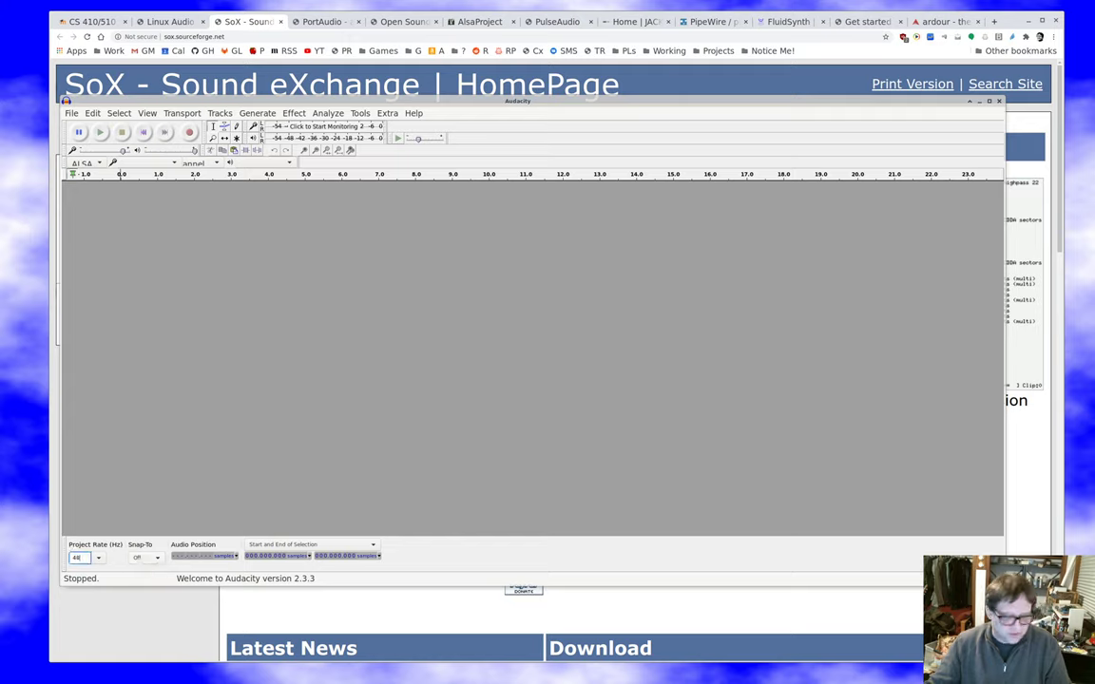
pyautogui.write('0')
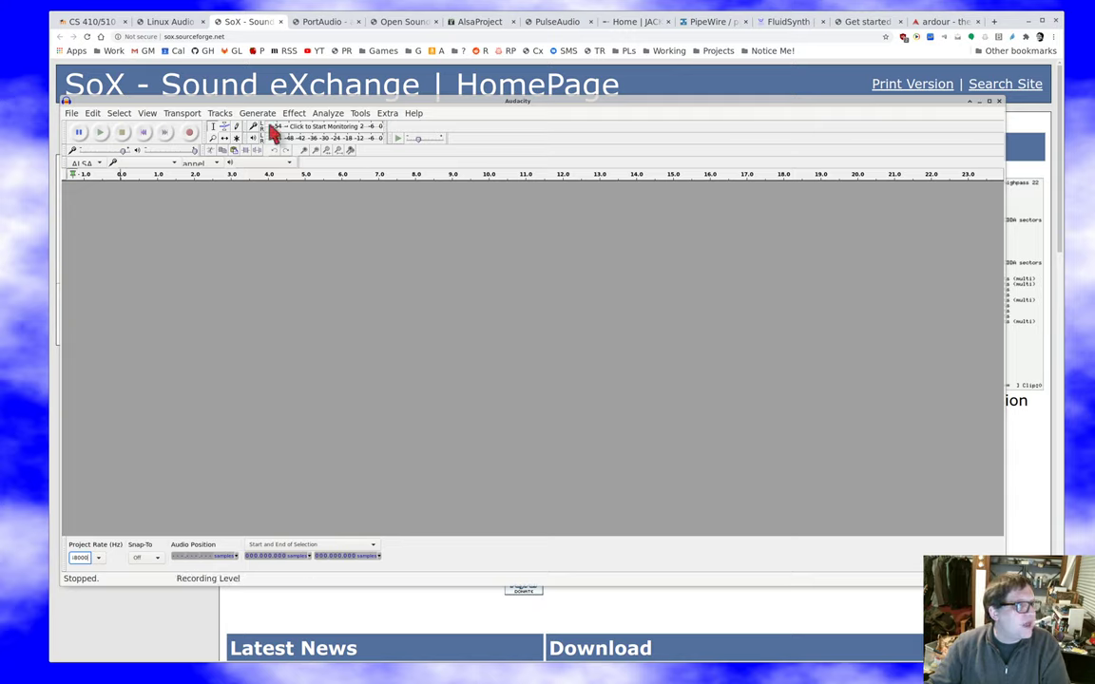
# Step: Record a roughly 21-second mono voice clip at 48000 Hz
pyautogui.click(192, 134)
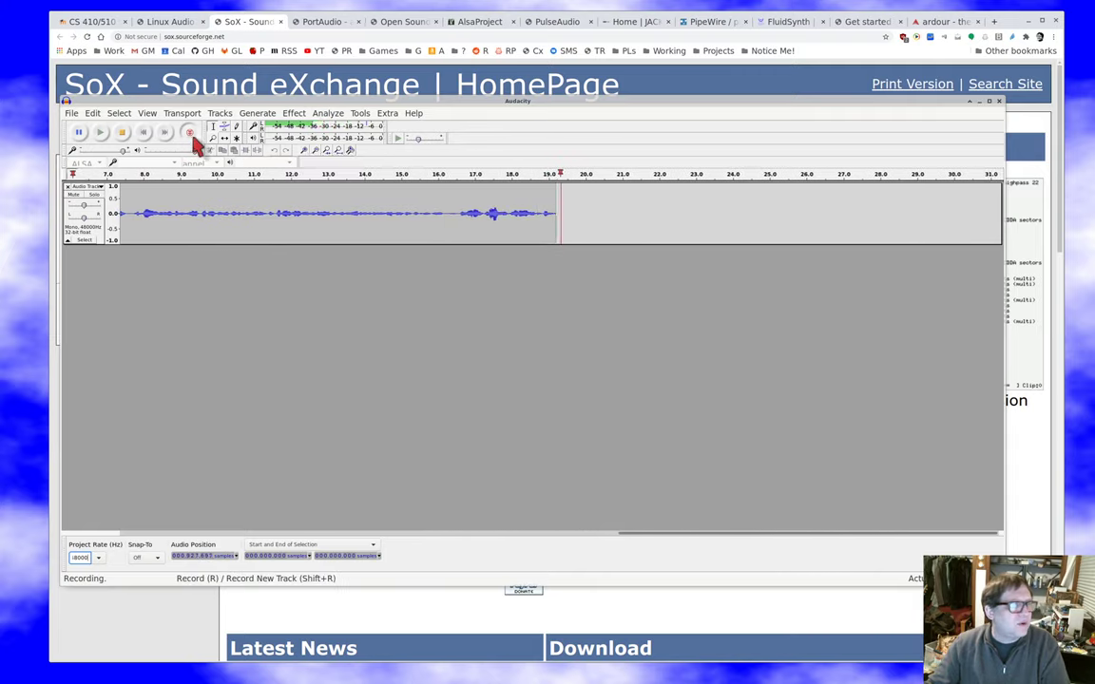
pyautogui.click(122, 133)
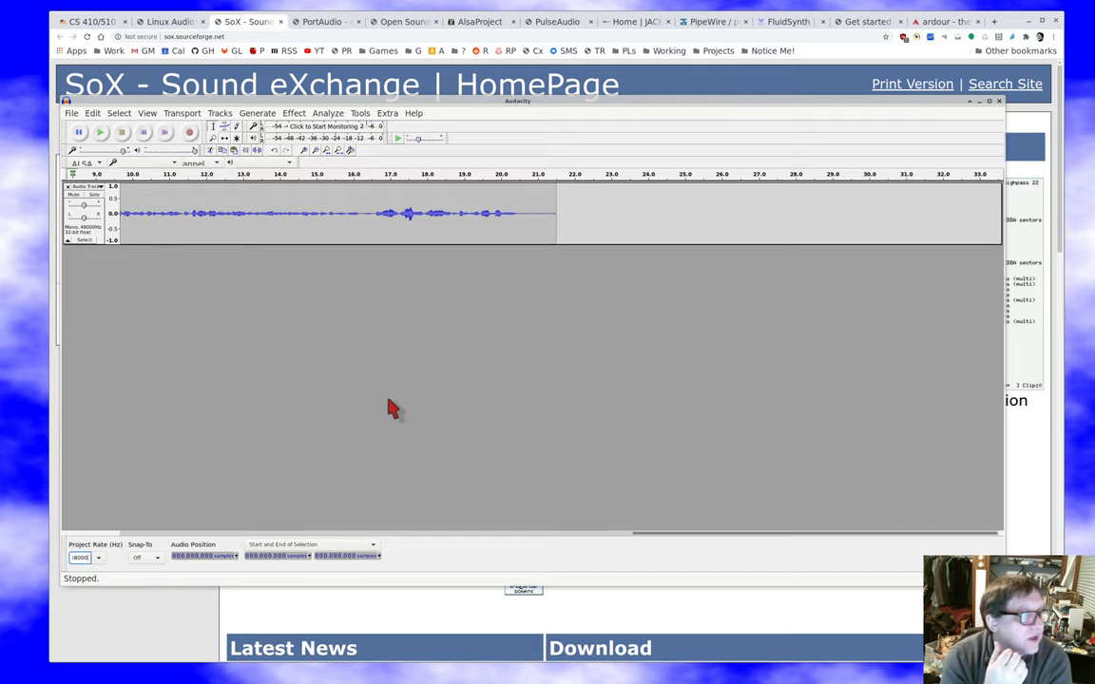
pyautogui.click(100, 133)
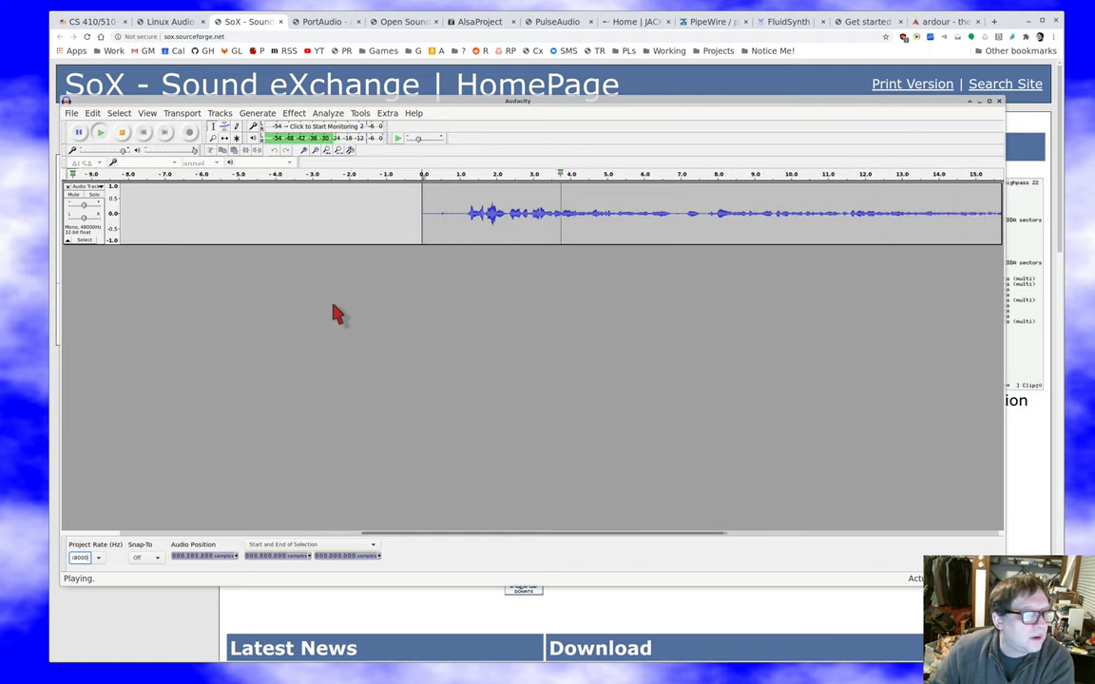
pyautogui.click(122, 134)
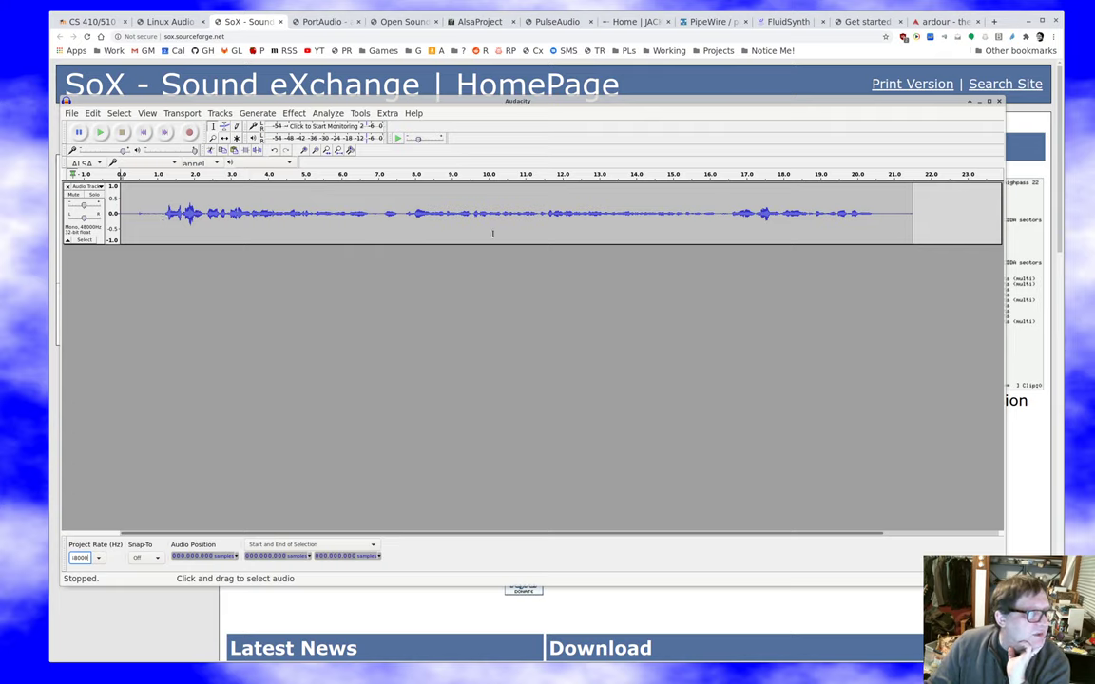
# Step: Make the audio track much taller and zoom in on the start of the clip
pyautogui.moveTo(494, 245); pyautogui.dragTo(499, 470)
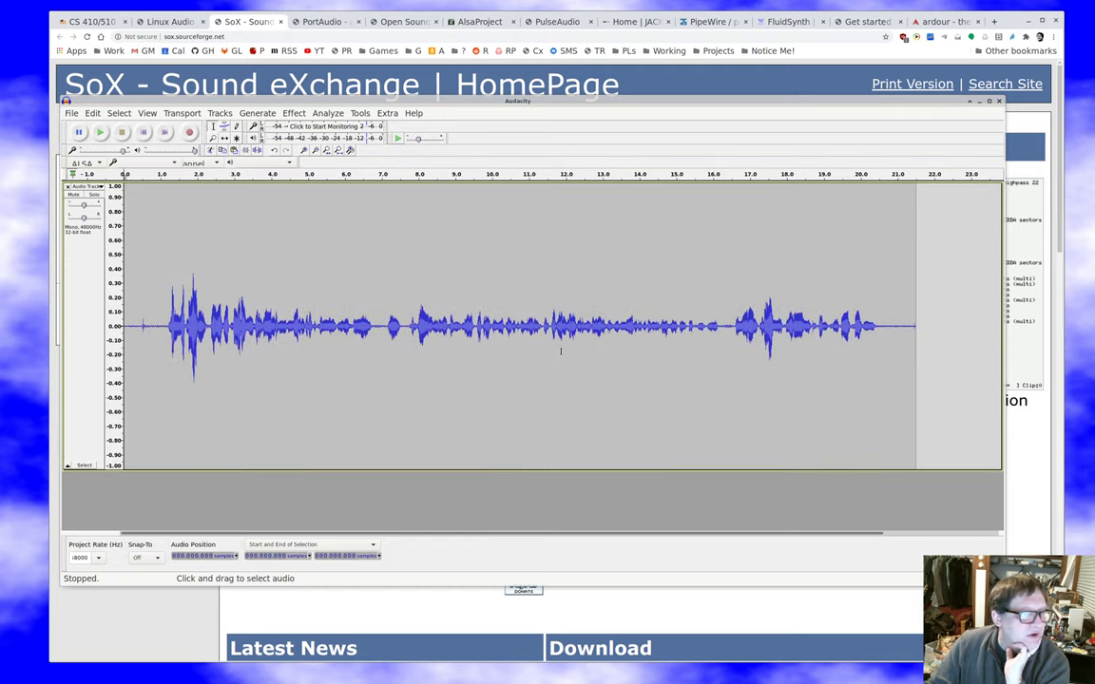
pyautogui.scroll(1, 560, 351)
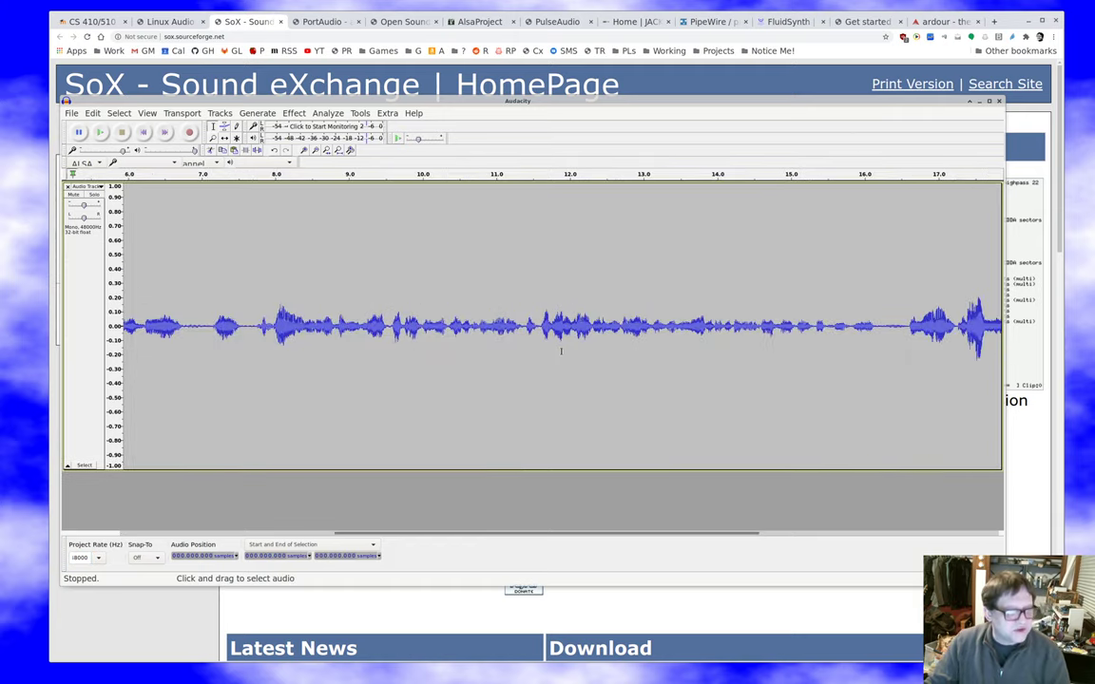
pyautogui.scroll(1, 561, 352)
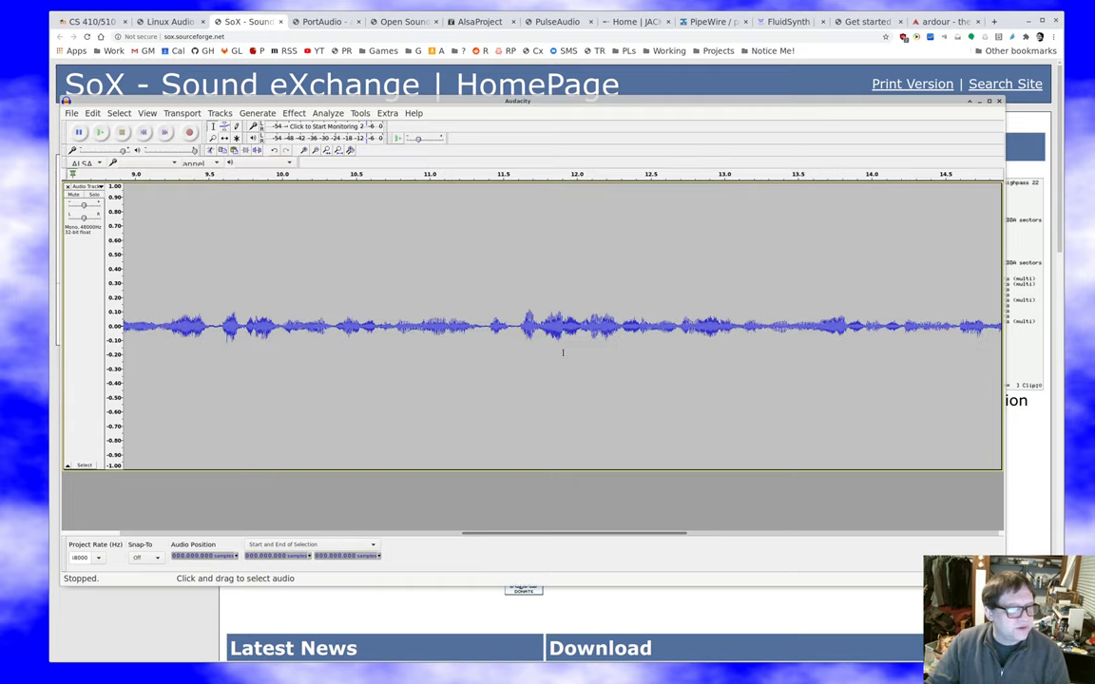
pyautogui.scroll(-1, 561, 353)
pyautogui.hscroll(-5, 562, 353)
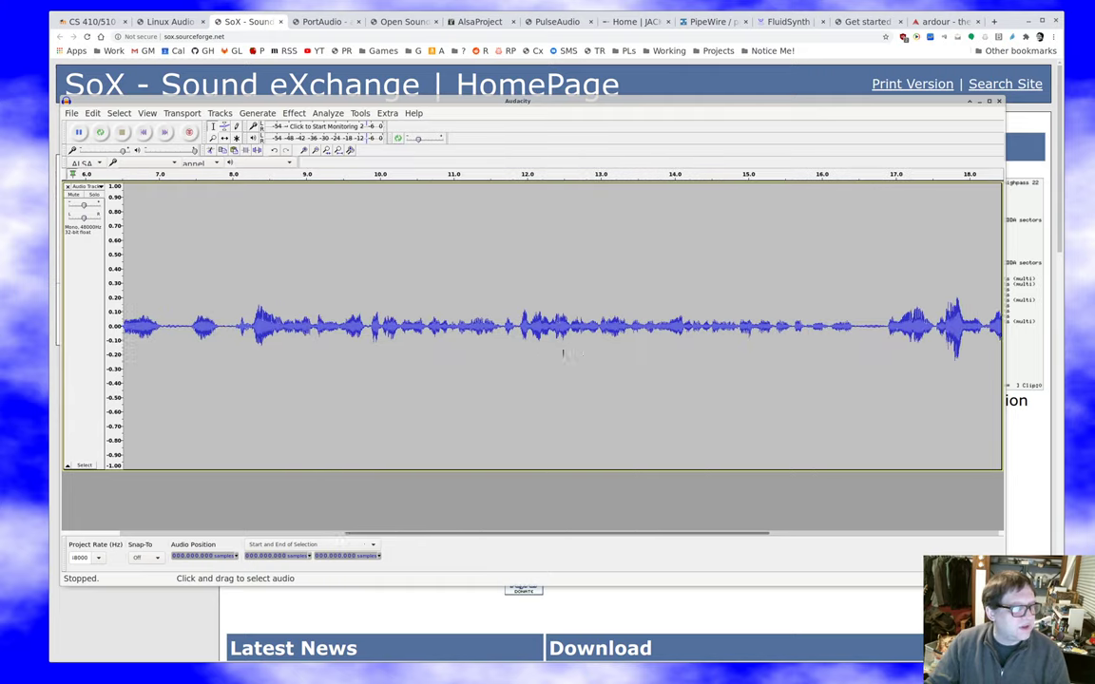
pyautogui.hscroll(-6, 563, 353)
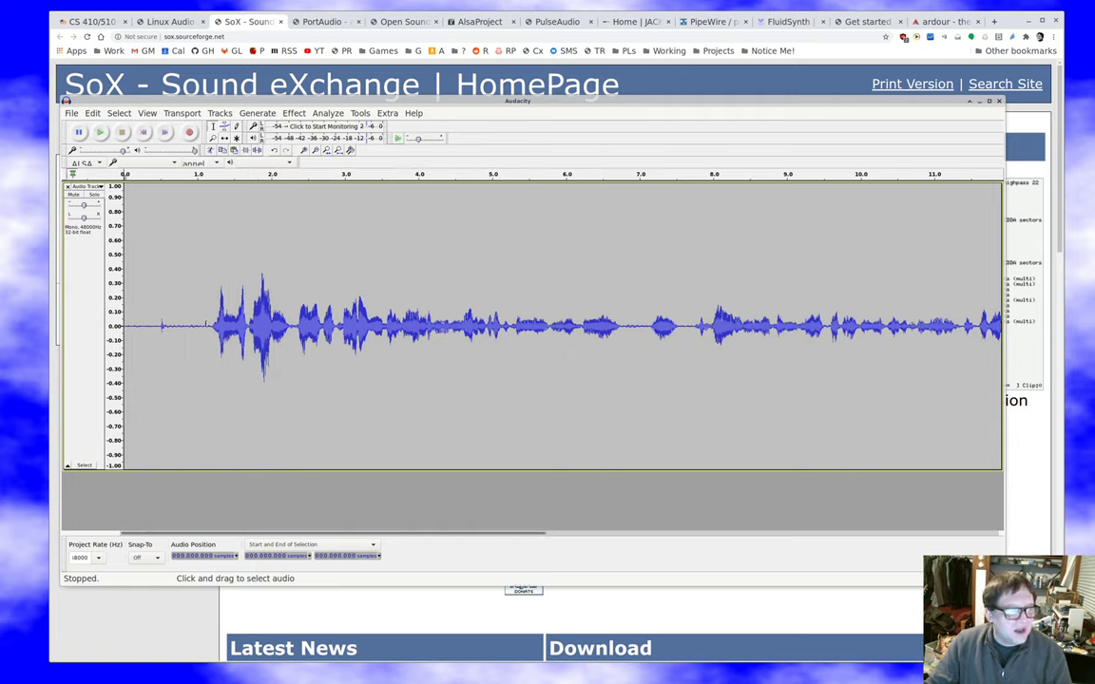
# Step: Delete the first second of near-silence from the recording
pyautogui.moveTo(206, 294); pyautogui.dragTo(57, 324)
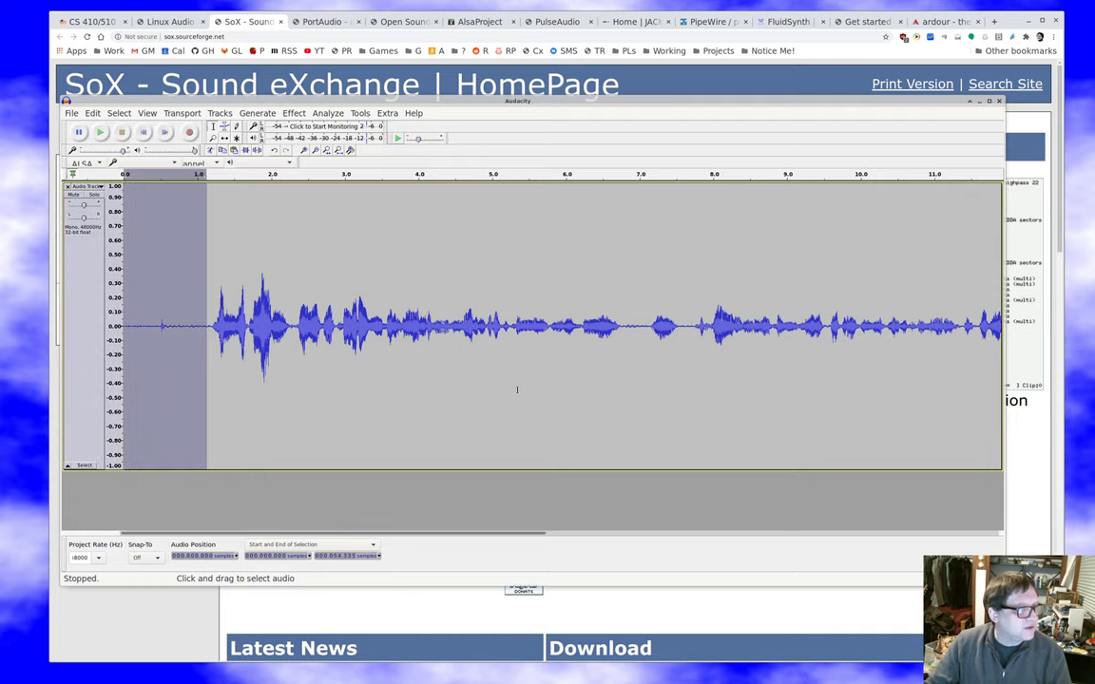
pyautogui.press('Delete')
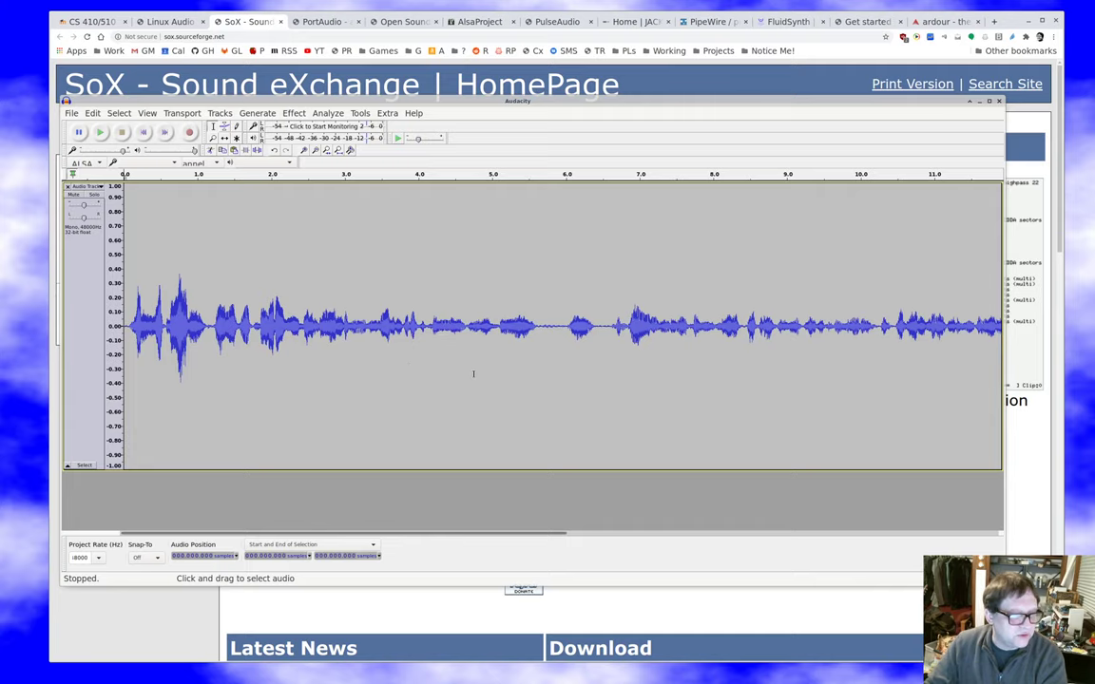
pyautogui.hscroll(5, 487, 375)
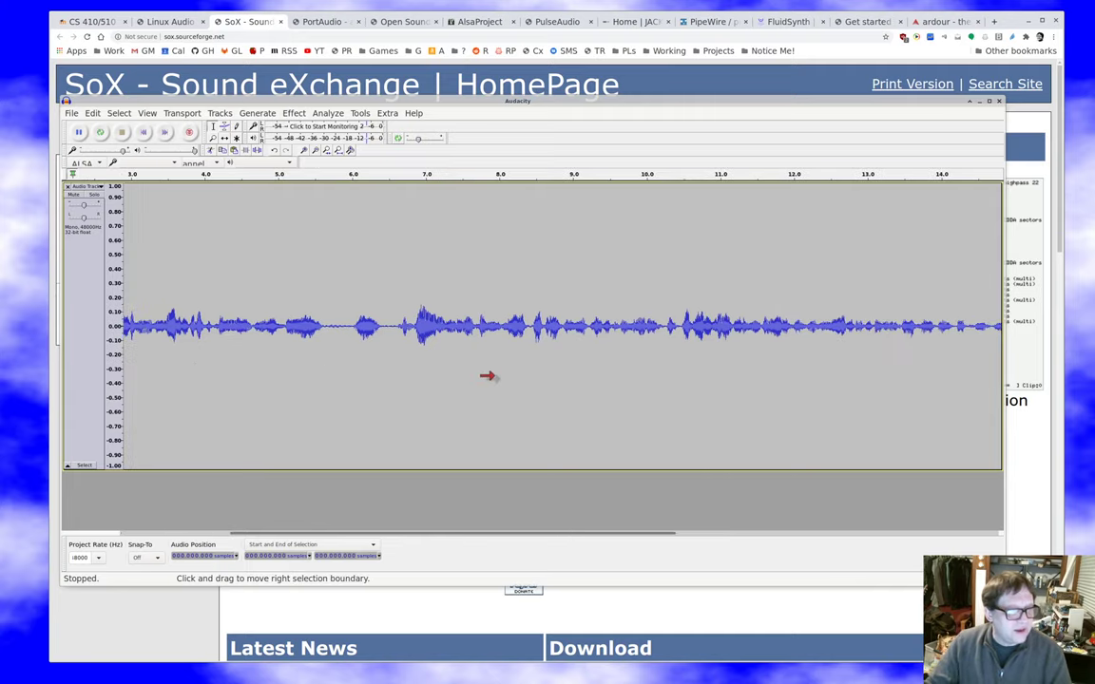
pyautogui.hscroll(3, 487, 375)
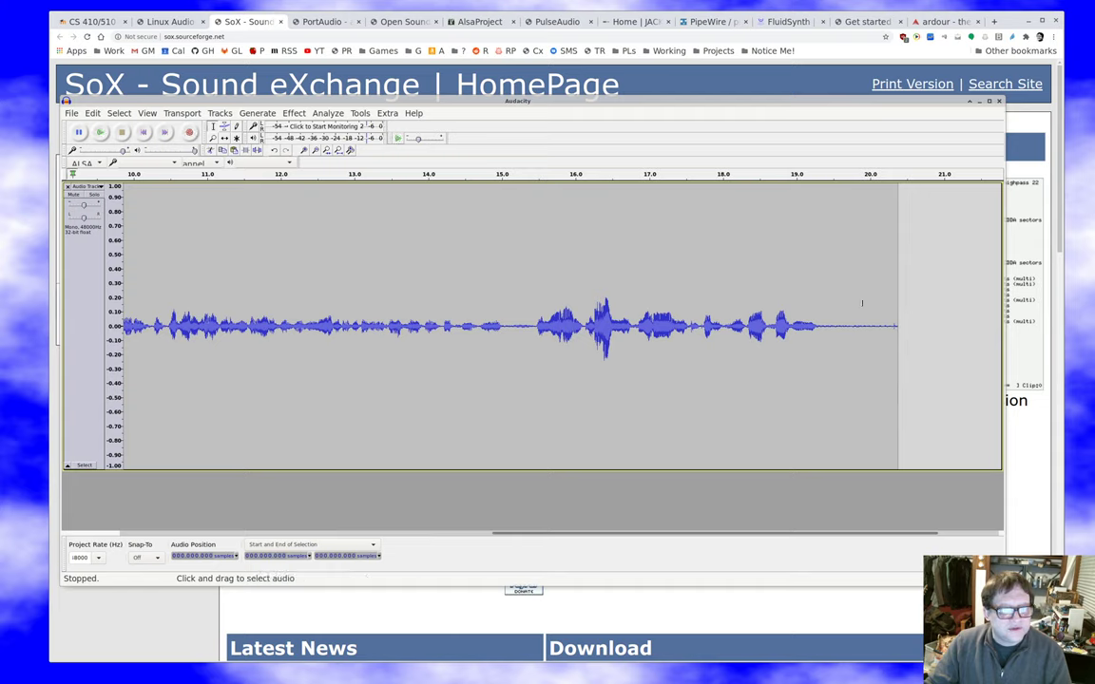
# Step: Delete the trailing silence after about 19.4 seconds
pyautogui.moveTo(828, 326); pyautogui.dragTo(912, 337)
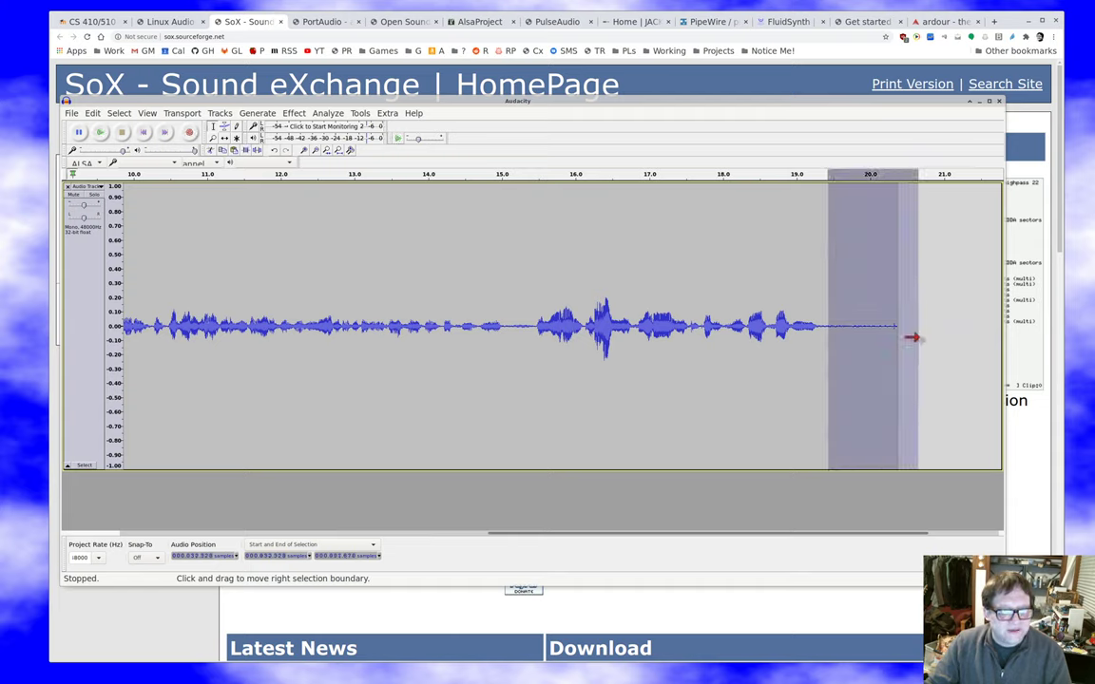
pyautogui.press('Delete')
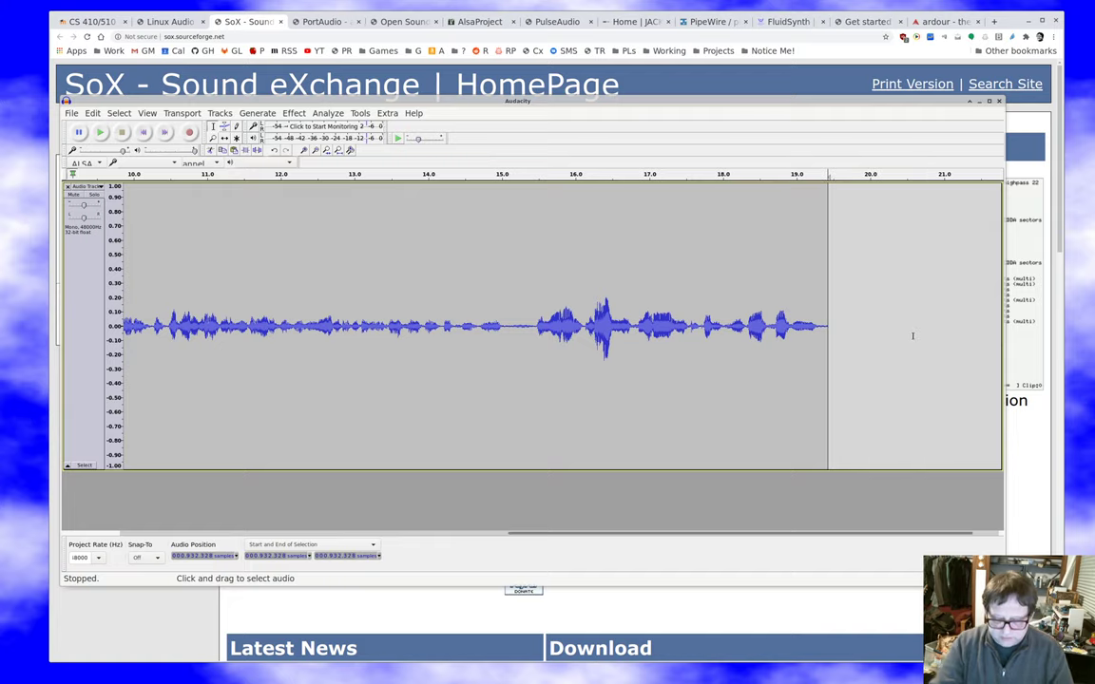
pyautogui.hscroll(1, 697, 284)
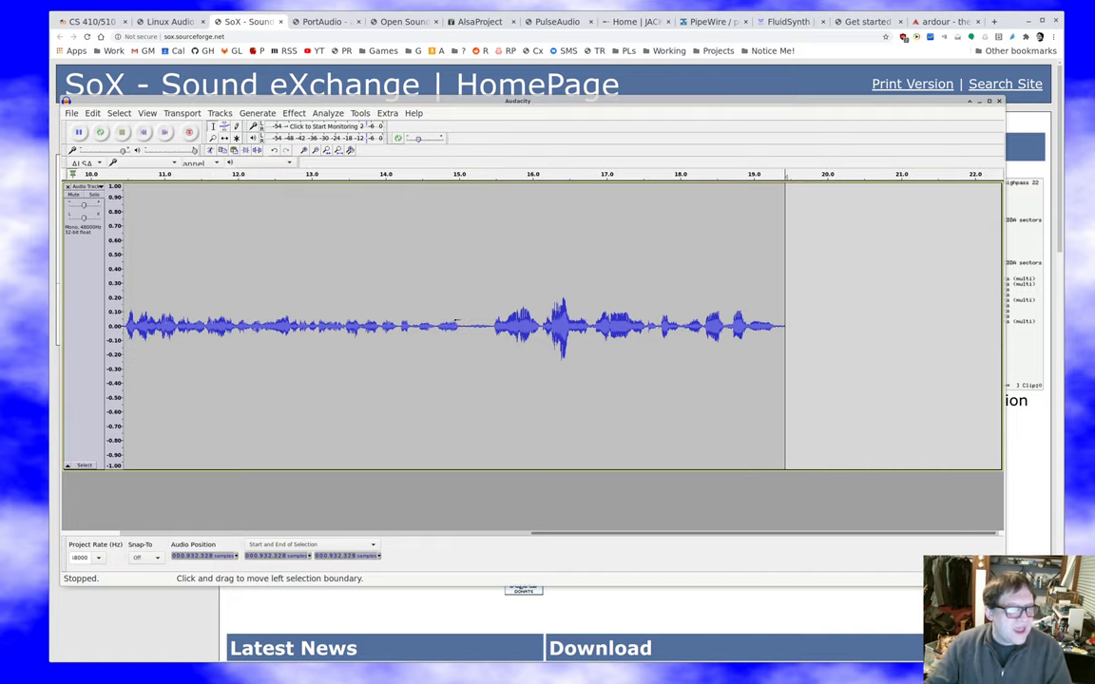
pyautogui.hscroll(-2, 454, 324)
pyautogui.hscroll(-5, 456, 323)
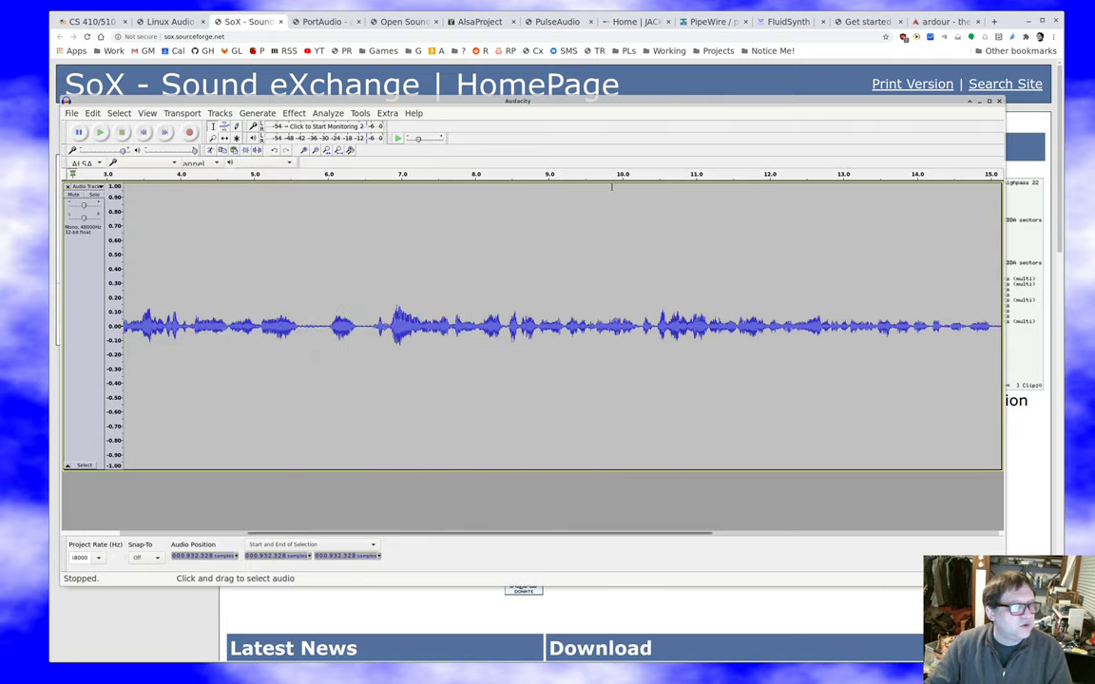
# Step: Zoom back out to check the trimmed clip's full length
pyautogui.scroll(-2, 627, 243)
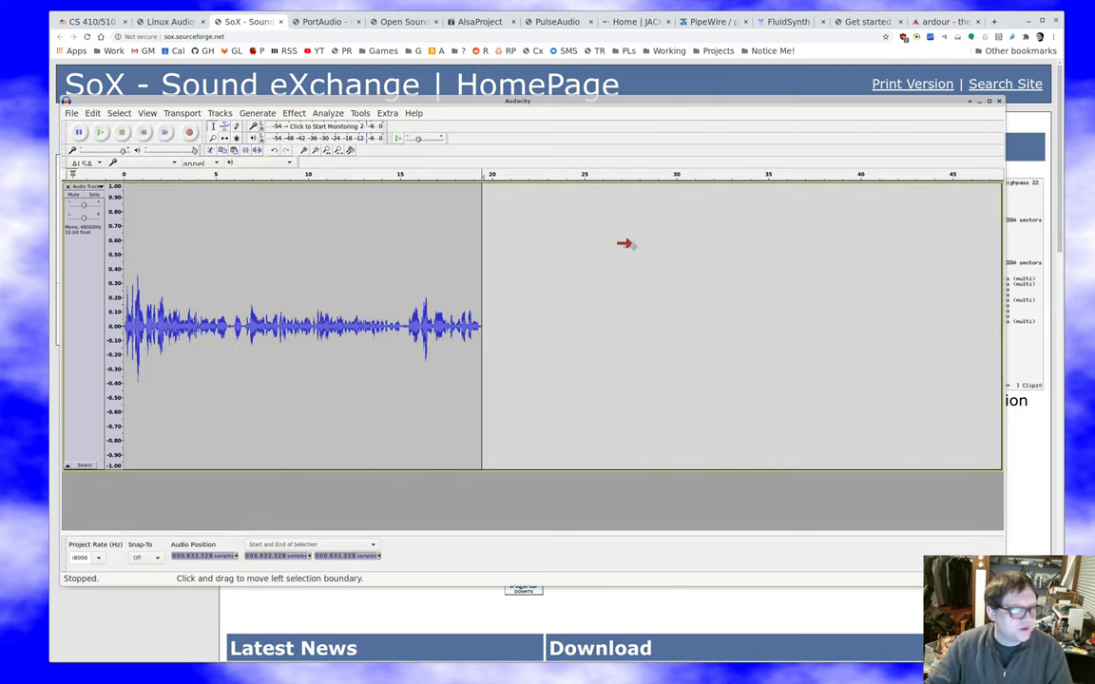
pyautogui.scroll(5, 626, 243)
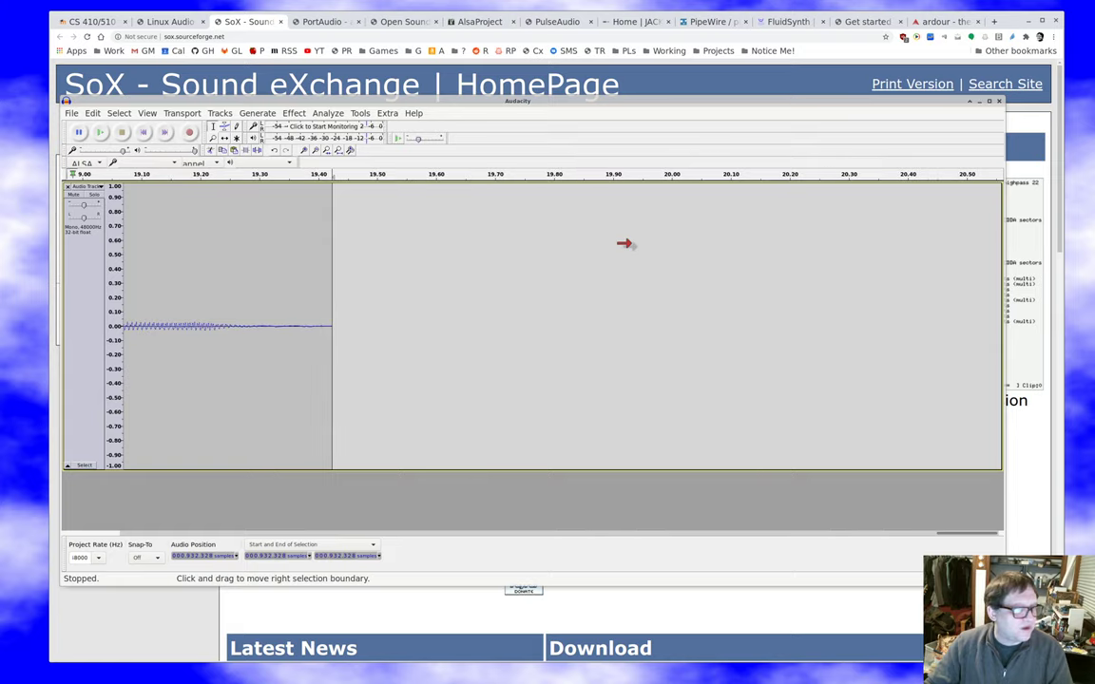
pyautogui.scroll(-5, 625, 244)
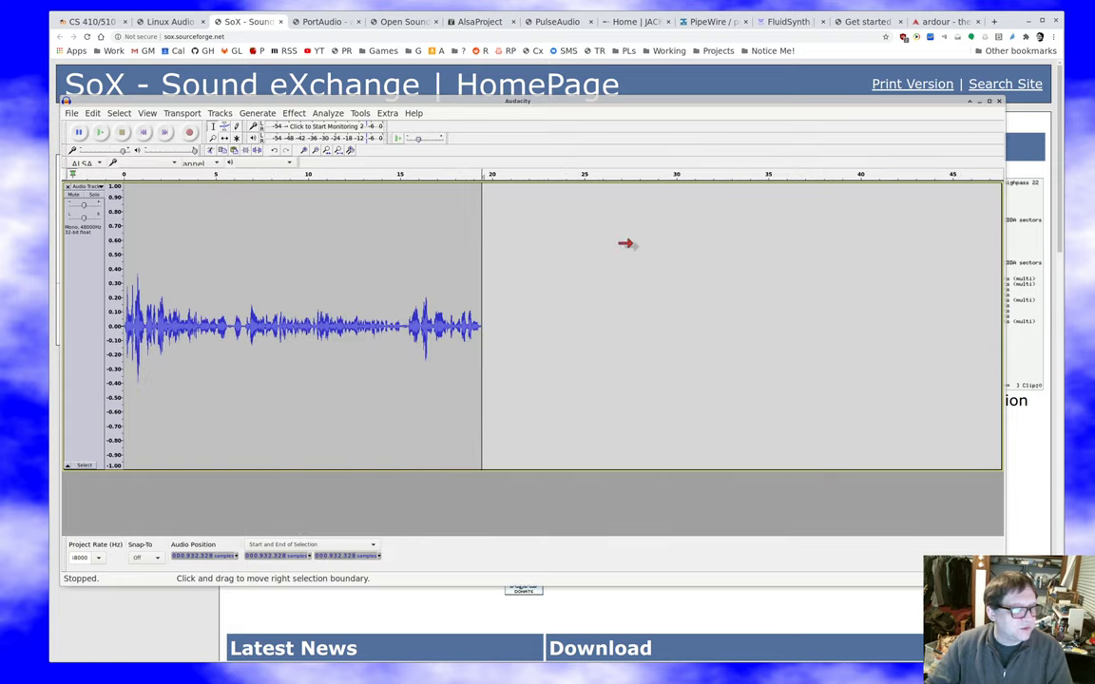
pyautogui.scroll(1, 629, 241)
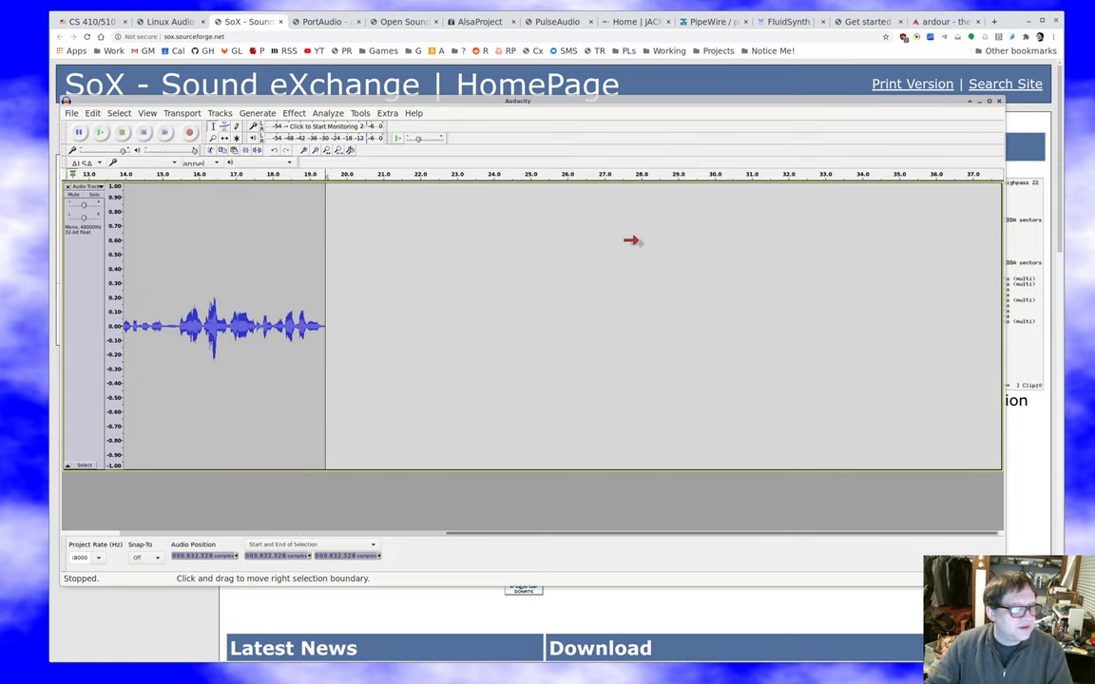
pyautogui.scroll(2, 631, 241)
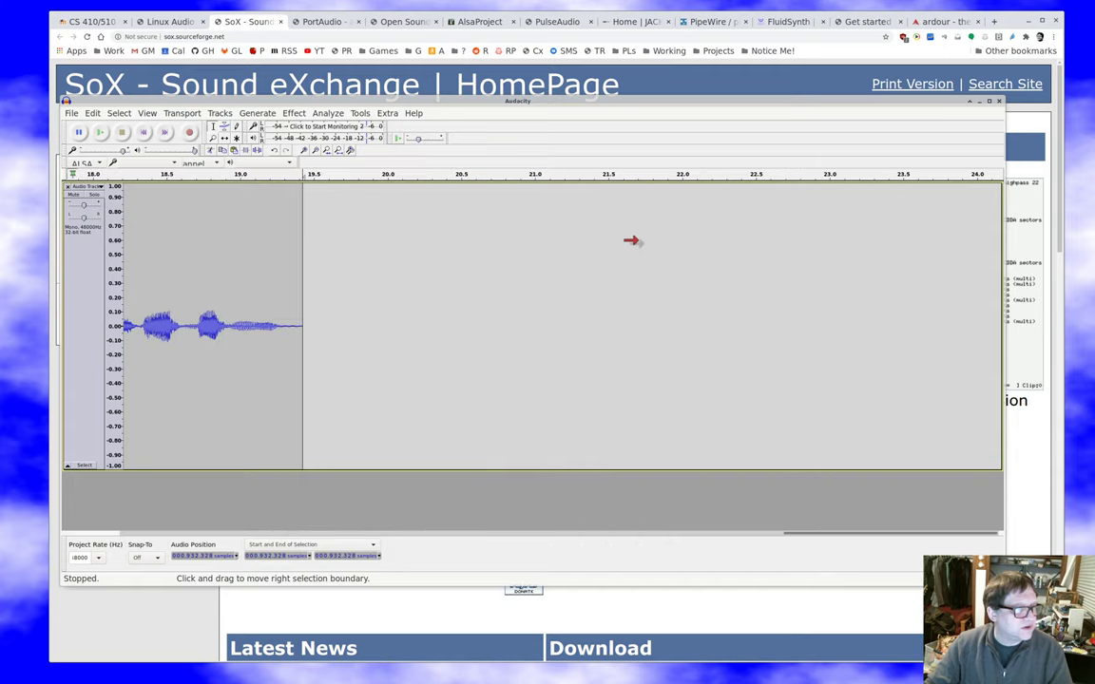
pyautogui.hscroll(-4, 631, 240)
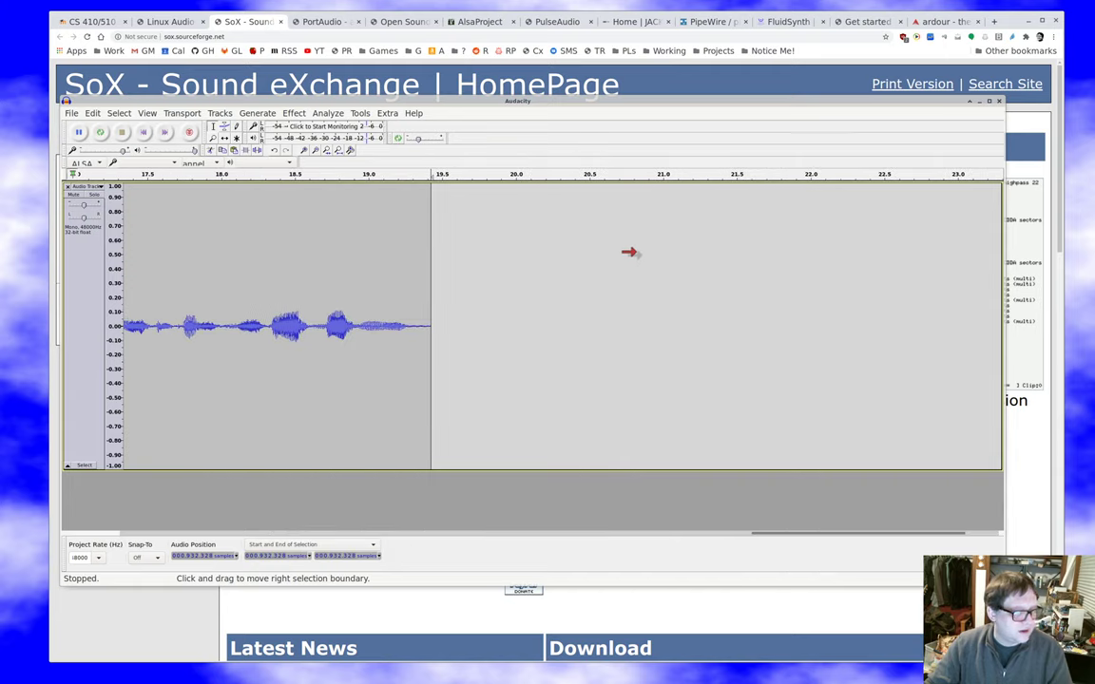
pyautogui.hscroll(-8, 632, 269)
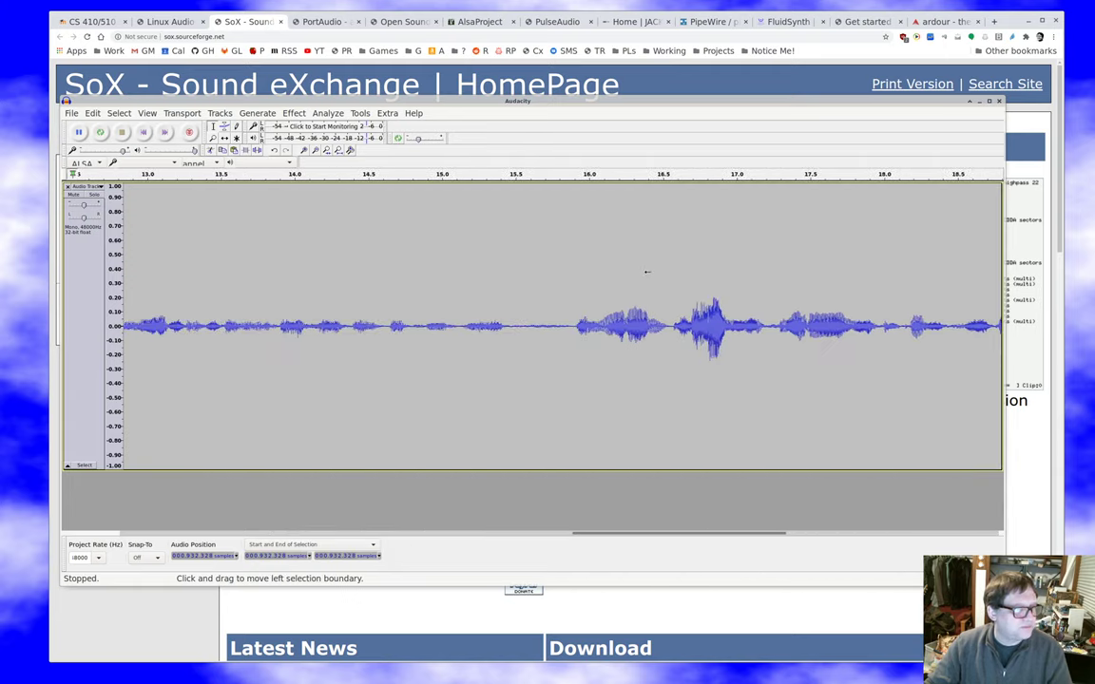
pyautogui.hscroll(-6, 646, 272)
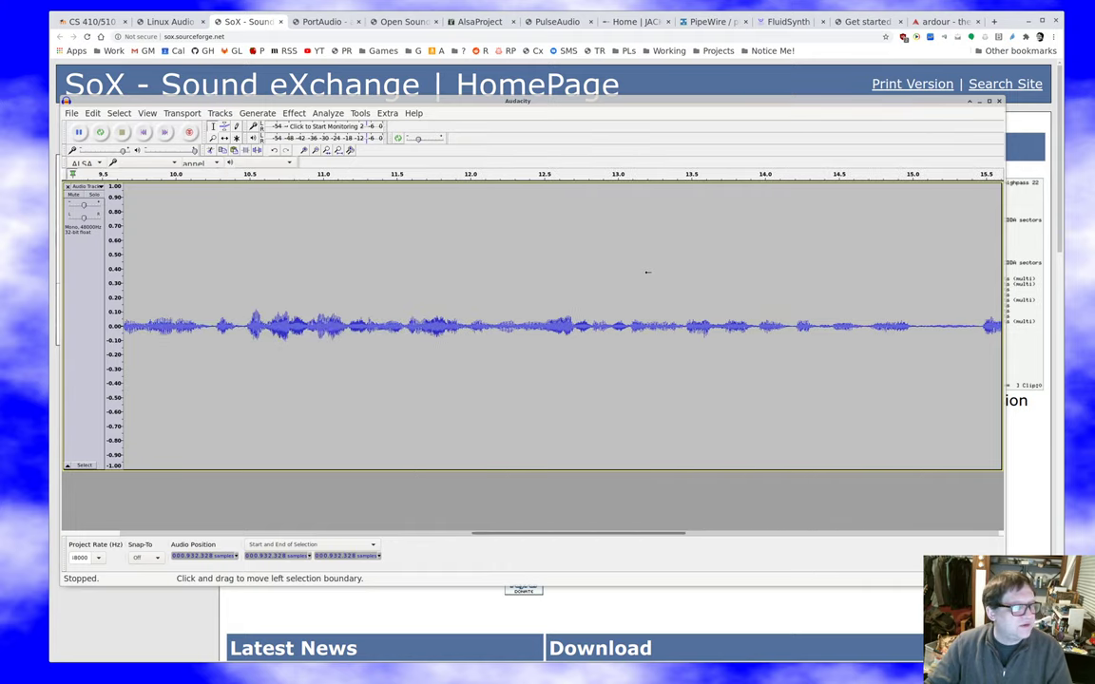
pyautogui.hscroll(-3, 647, 273)
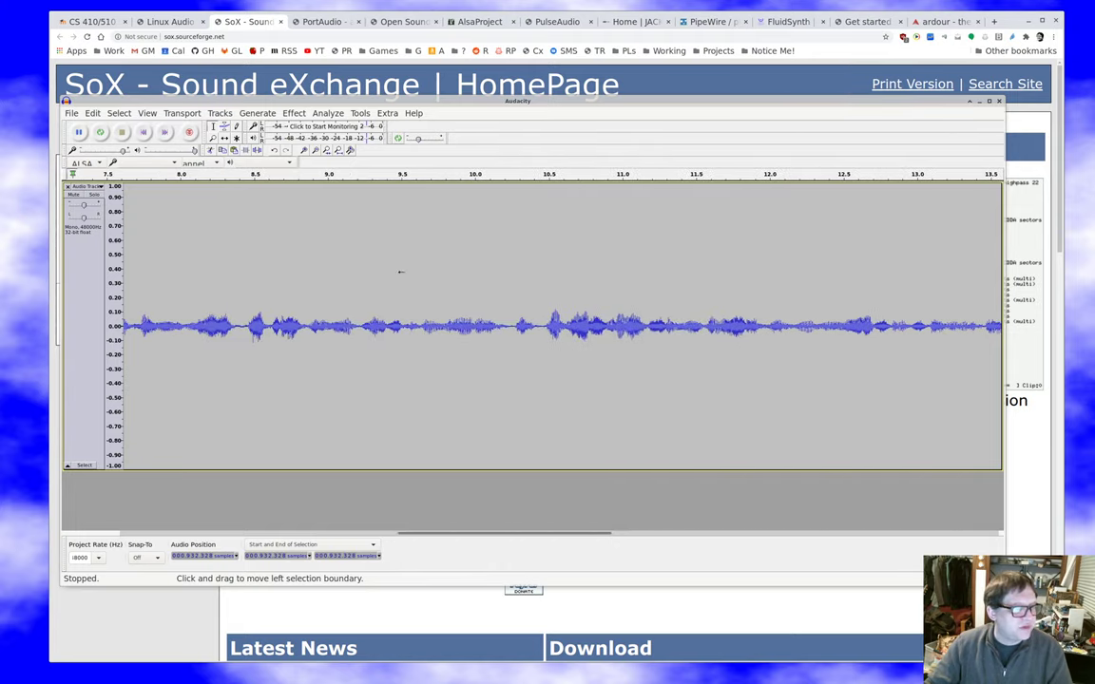
pyautogui.hscroll(-1, 400, 272)
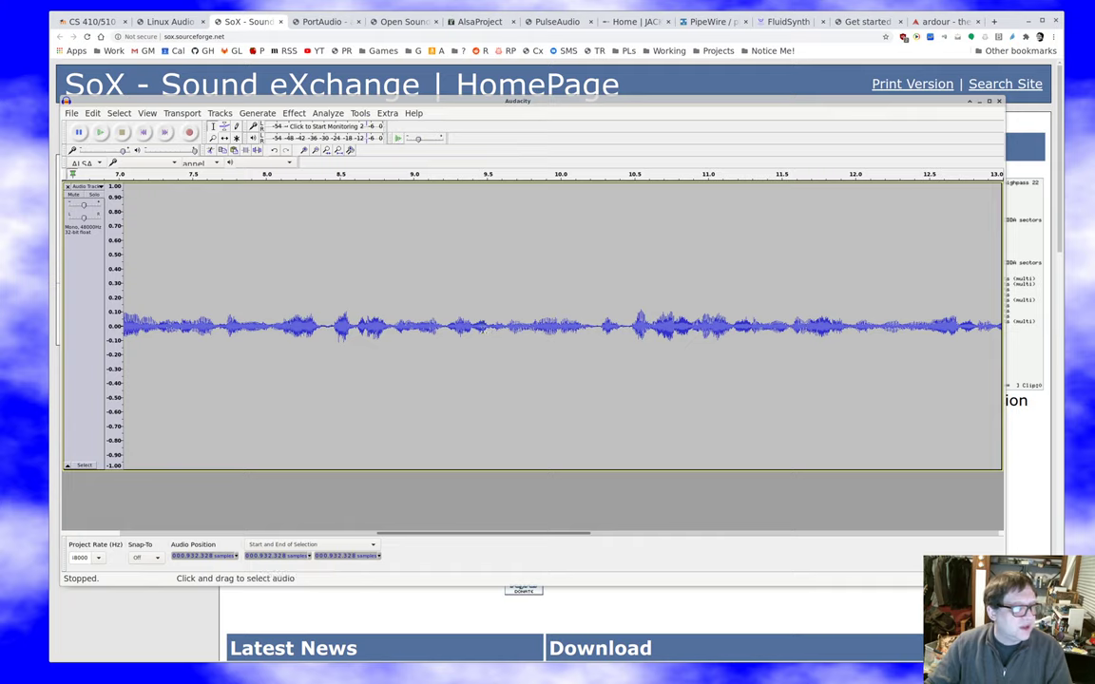
pyautogui.keyDown('ctrl'); pyautogui.scroll(-3, 487, 333); pyautogui.keyUp('ctrl')
pyautogui.keyDown('ctrl'); pyautogui.scroll(-1, 483, 328); pyautogui.keyUp('ctrl')
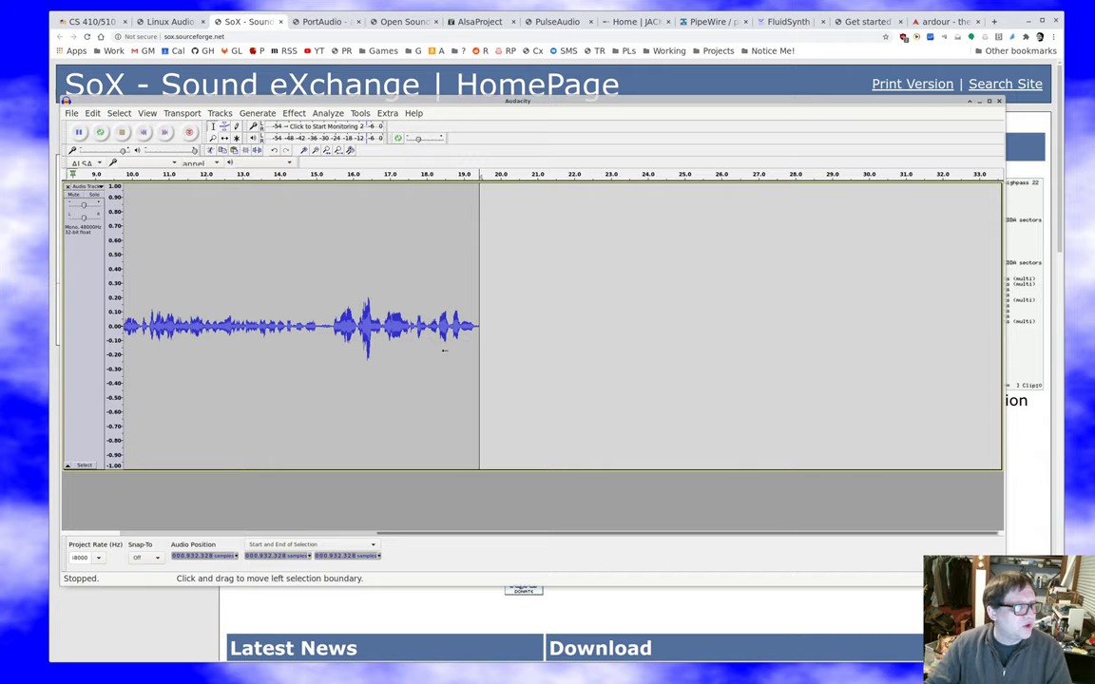
pyautogui.hscroll(-10, 444, 350)
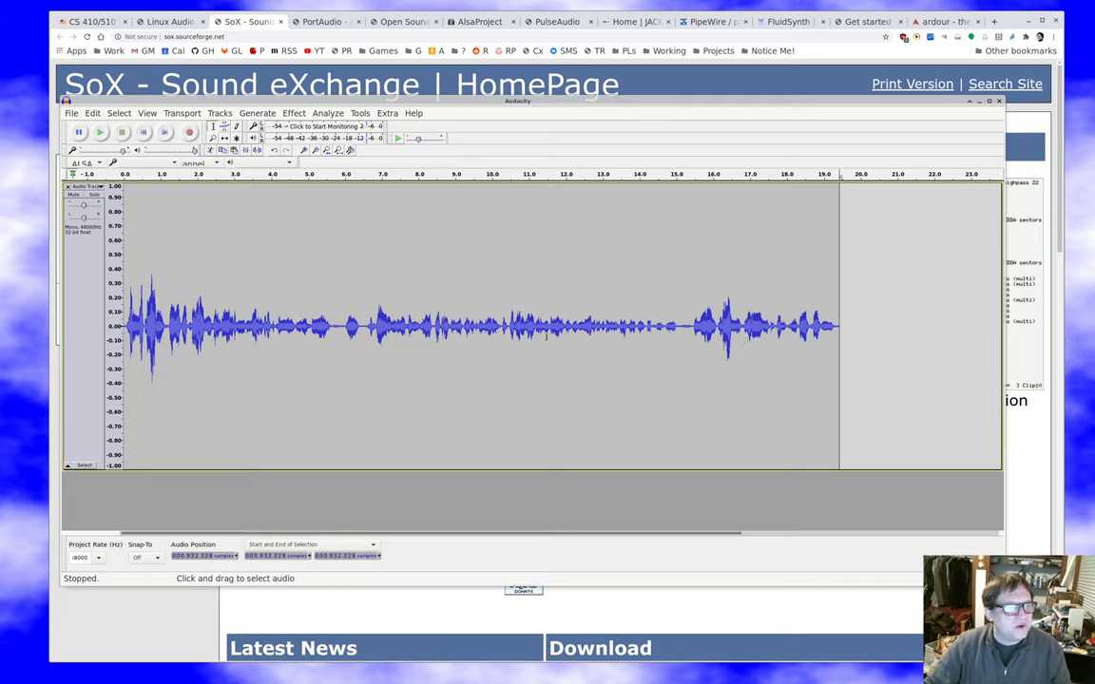
# Step: Apply the Compressor with a -14 dB threshold and 9.4:1 ratio, keeping peak-based compression on
pyautogui.click(294, 114)
pyautogui.click(378, 247)
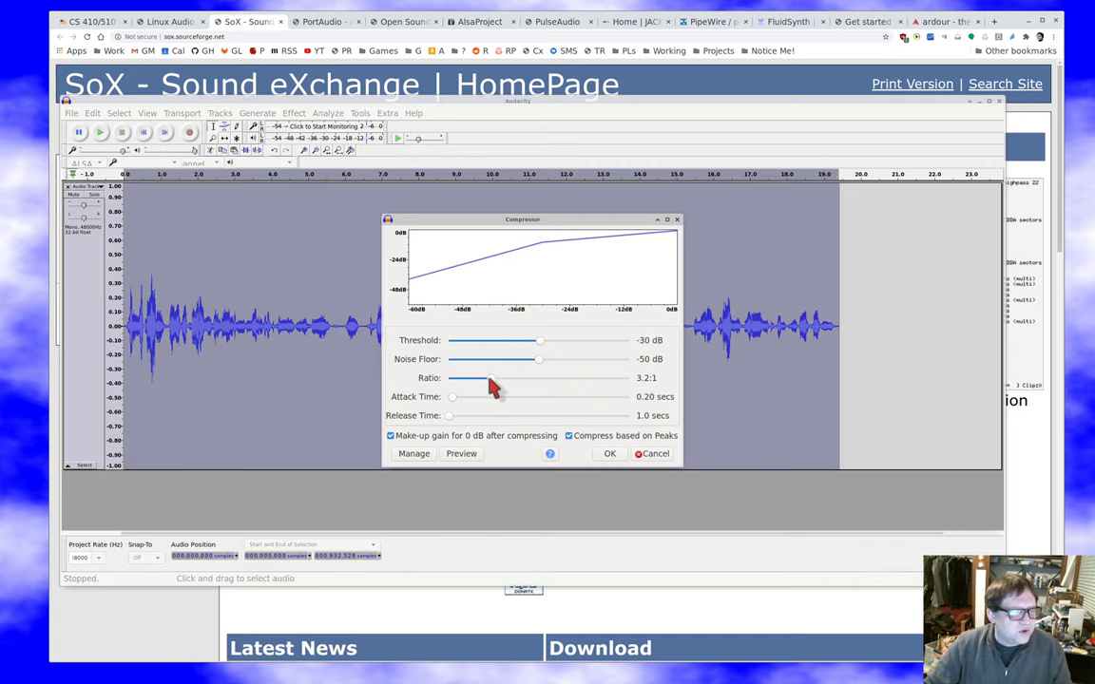
pyautogui.moveTo(489, 379); pyautogui.dragTo(616, 389)
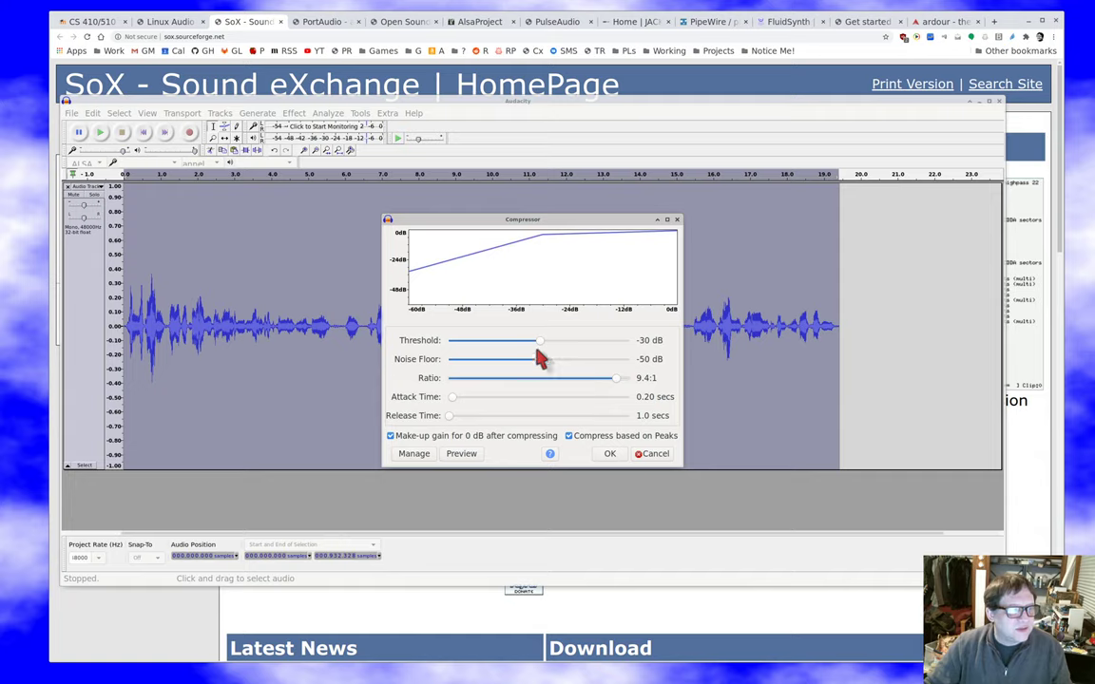
pyautogui.moveTo(545, 347); pyautogui.dragTo(595, 368)
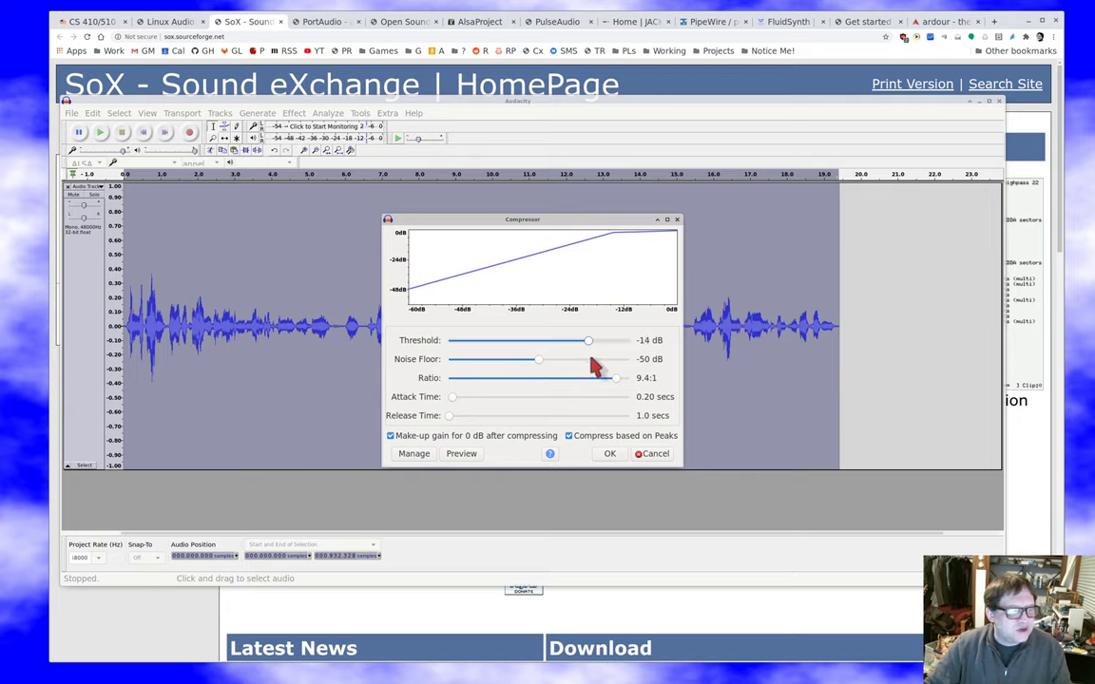
pyautogui.click(585, 439)
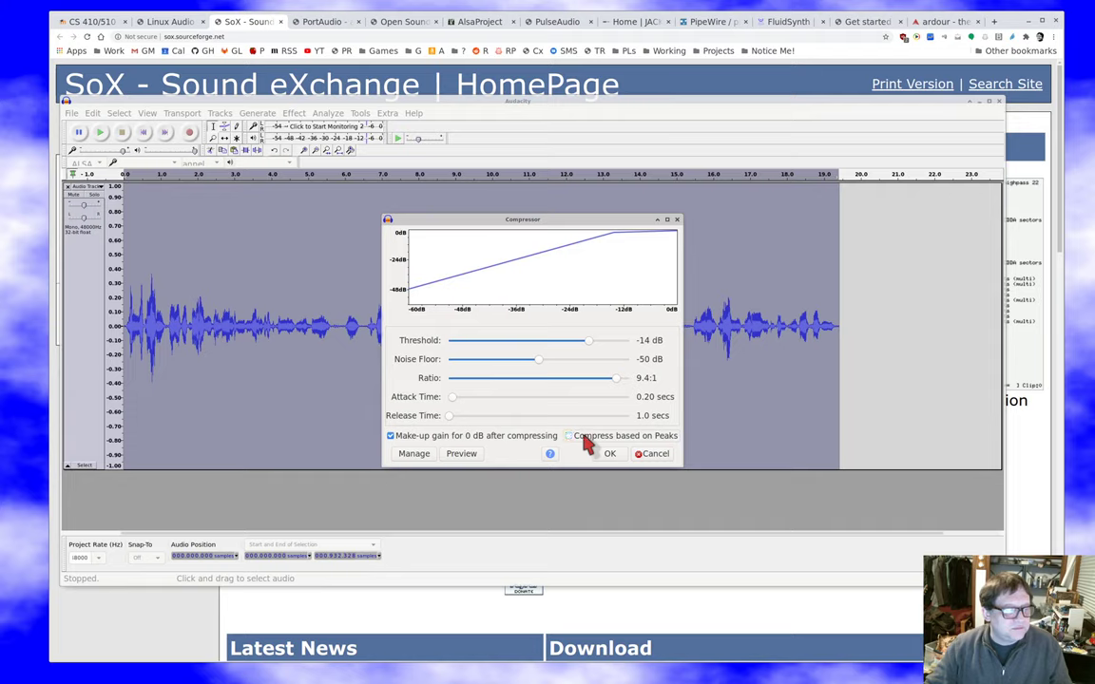
pyautogui.click(586, 439)
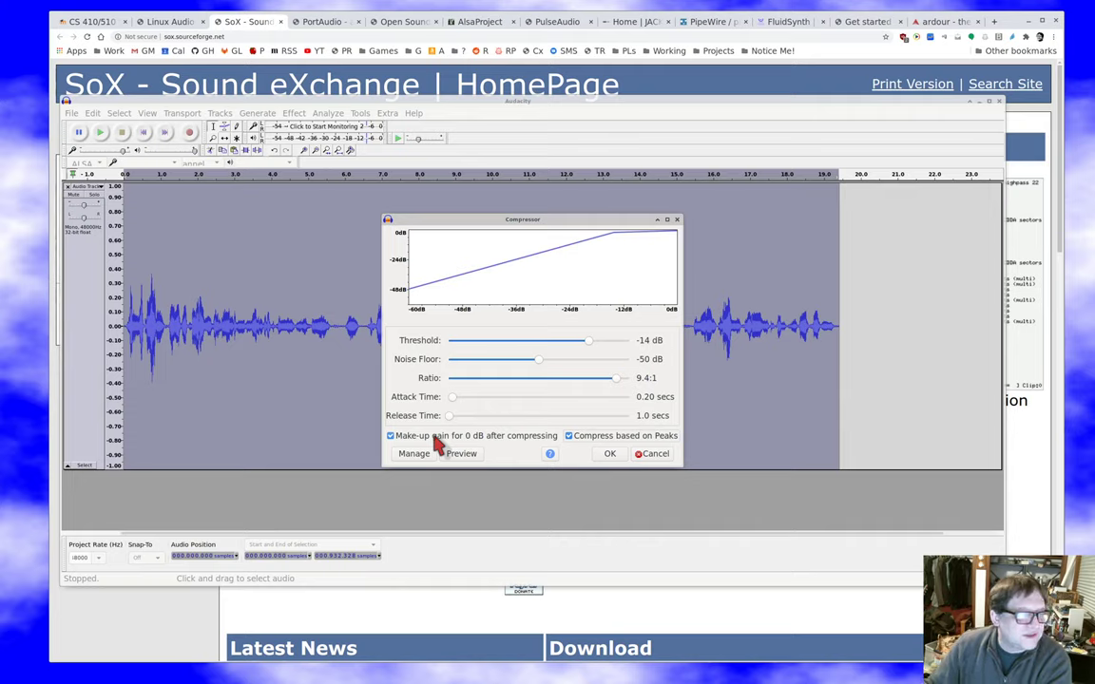
pyautogui.click(609, 454)
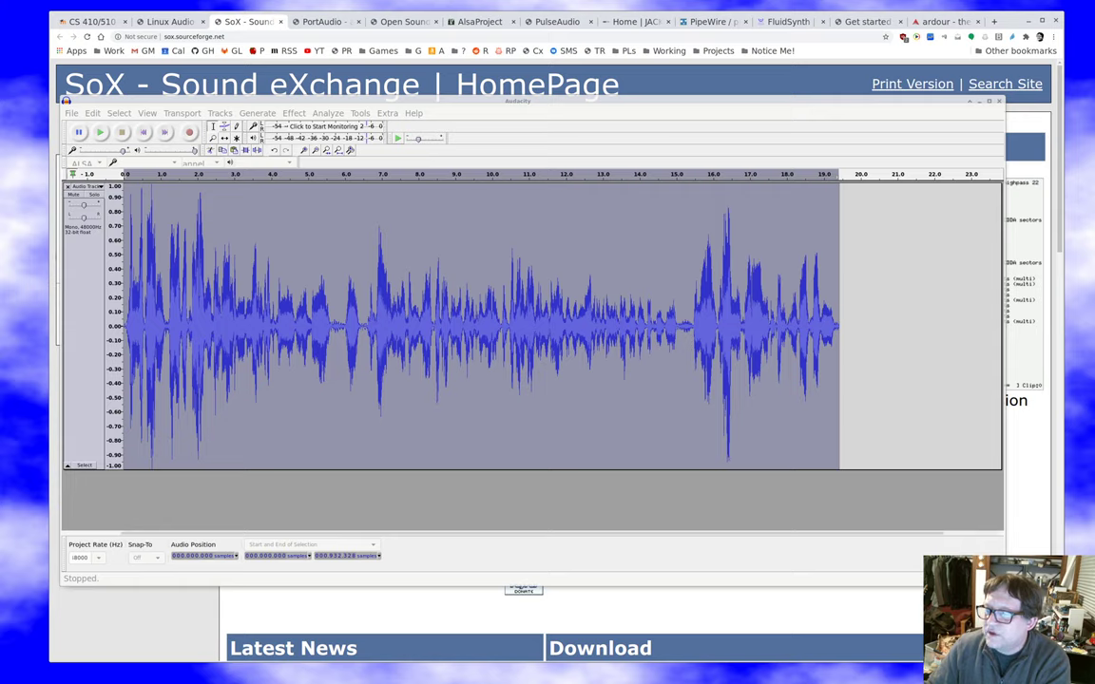
pyautogui.click(99, 133)
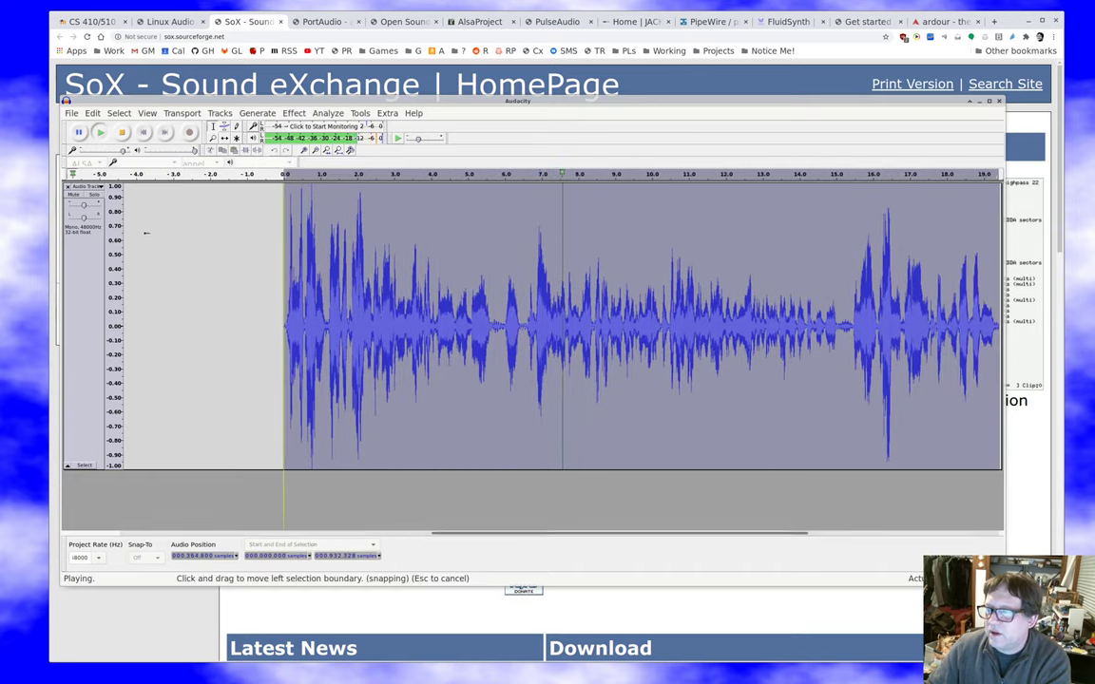
pyautogui.click(121, 133)
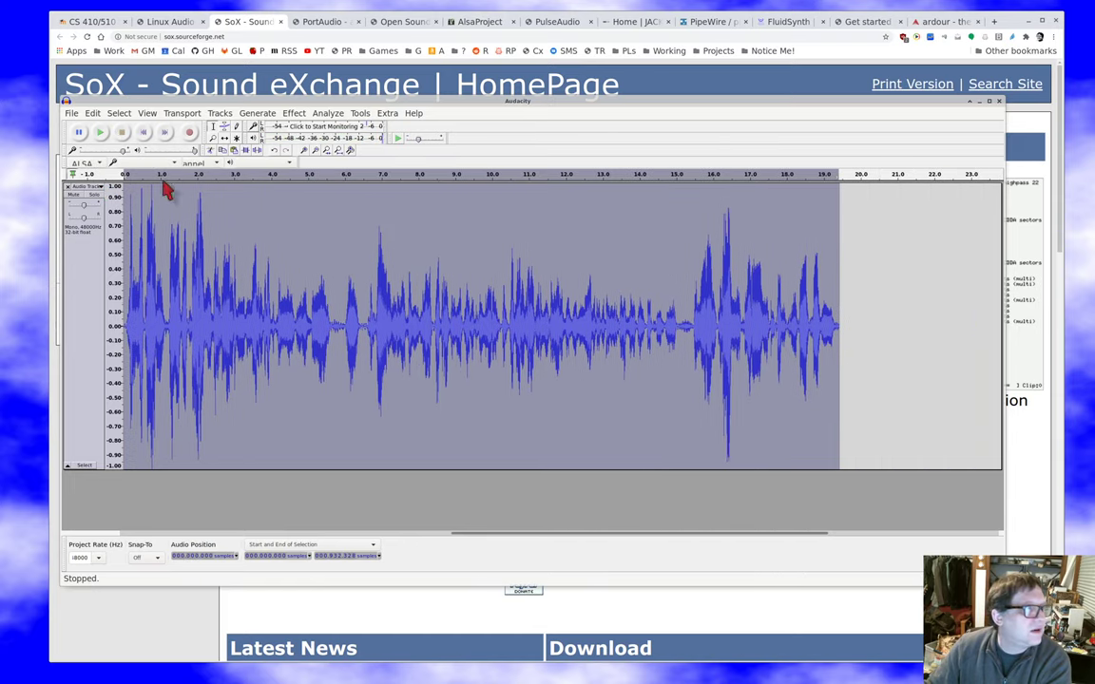
pyautogui.click(107, 135)
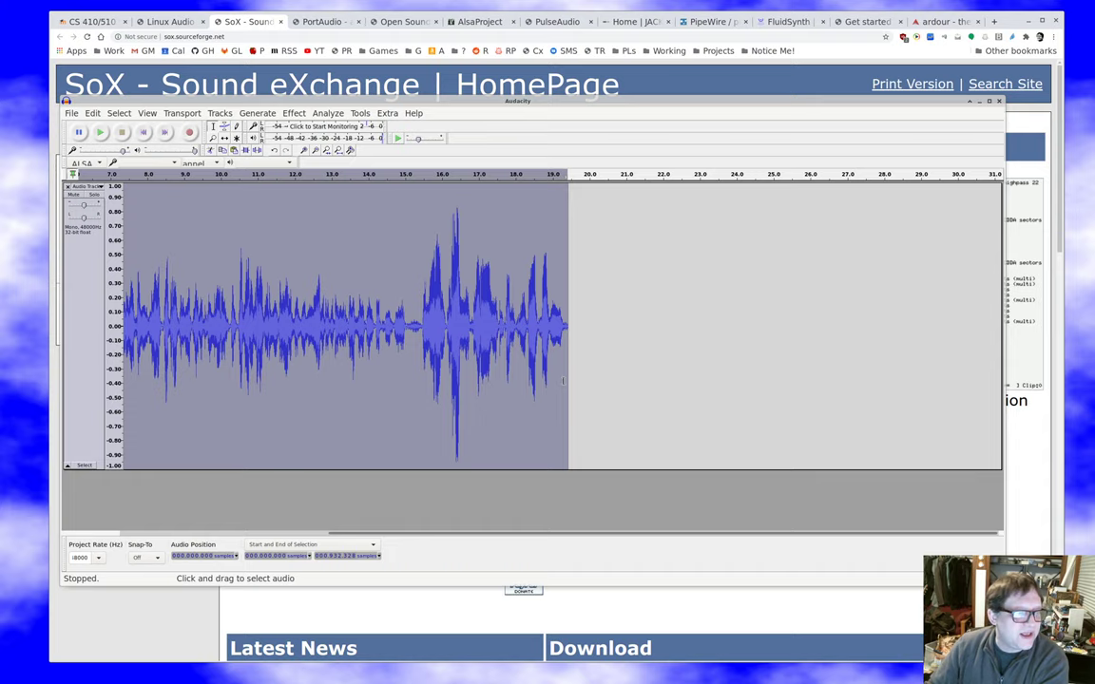
# Step: Zoom into roughly 2–13 seconds and cycle the amplitude scale back to normal
pyautogui.hscroll(-8, 465, 378)
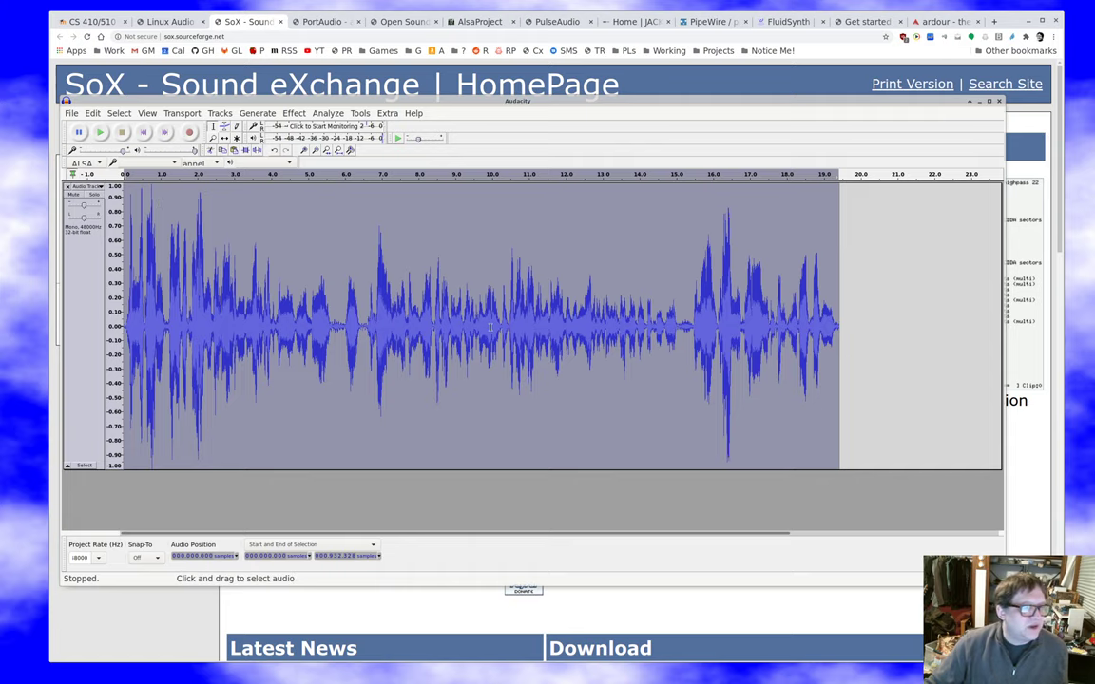
pyautogui.scroll(1, 486, 333)
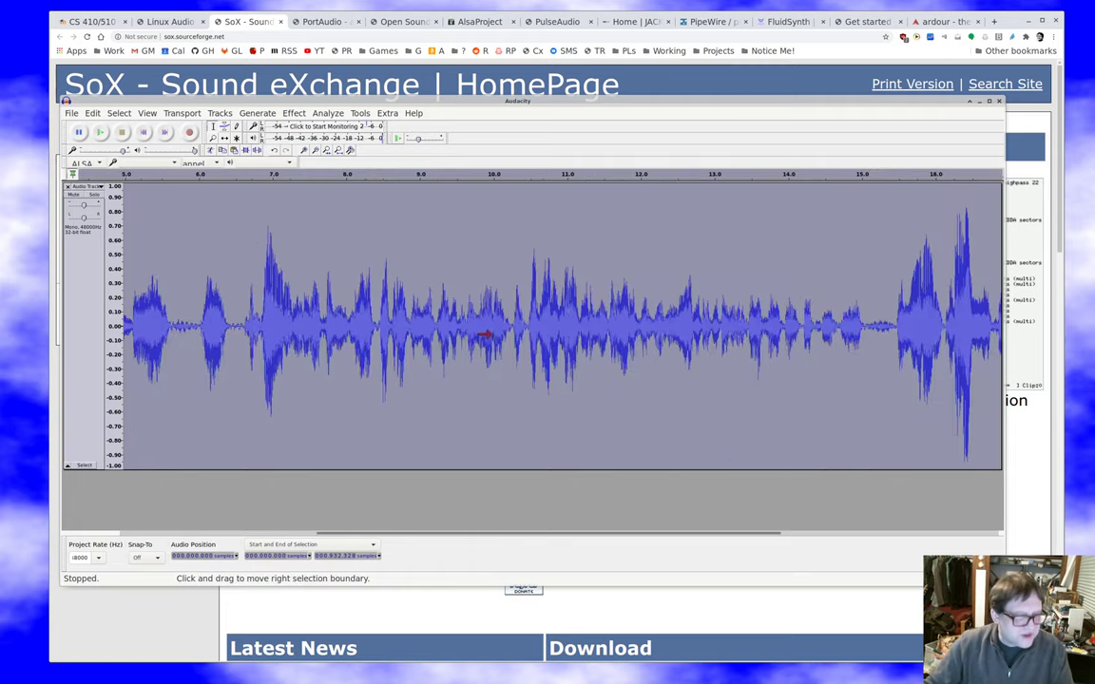
pyautogui.scroll(6, 487, 334)
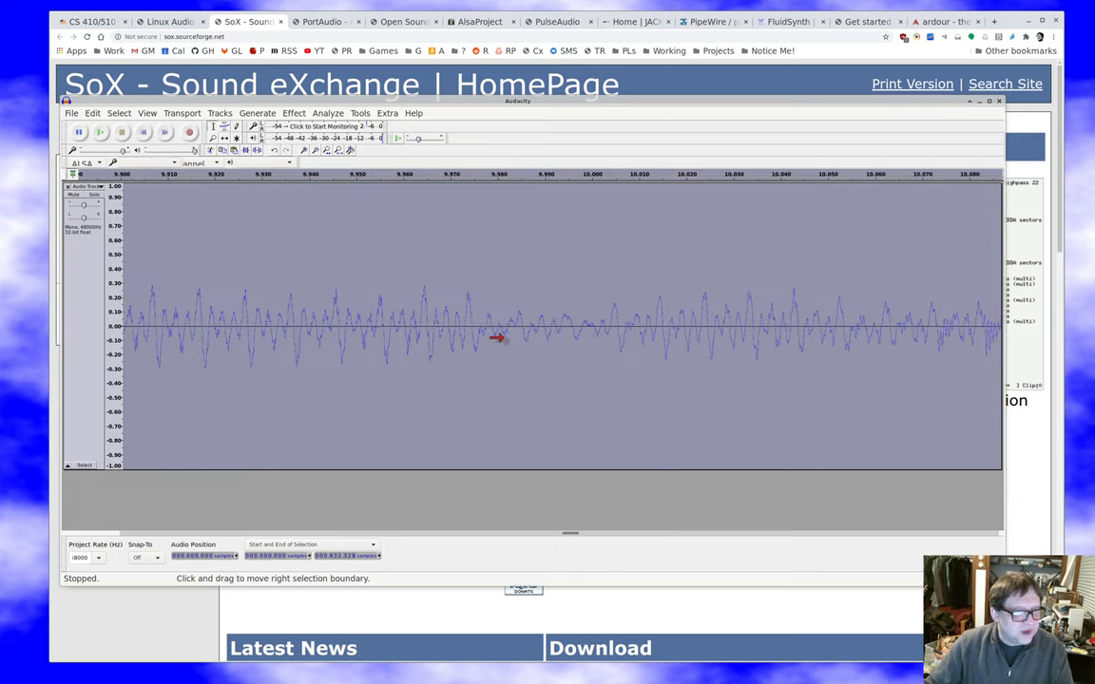
pyautogui.keyDown('shift'); pyautogui.click(117, 330); pyautogui.keyUp('shift')
pyautogui.click(117, 331)
pyautogui.click(117, 331)
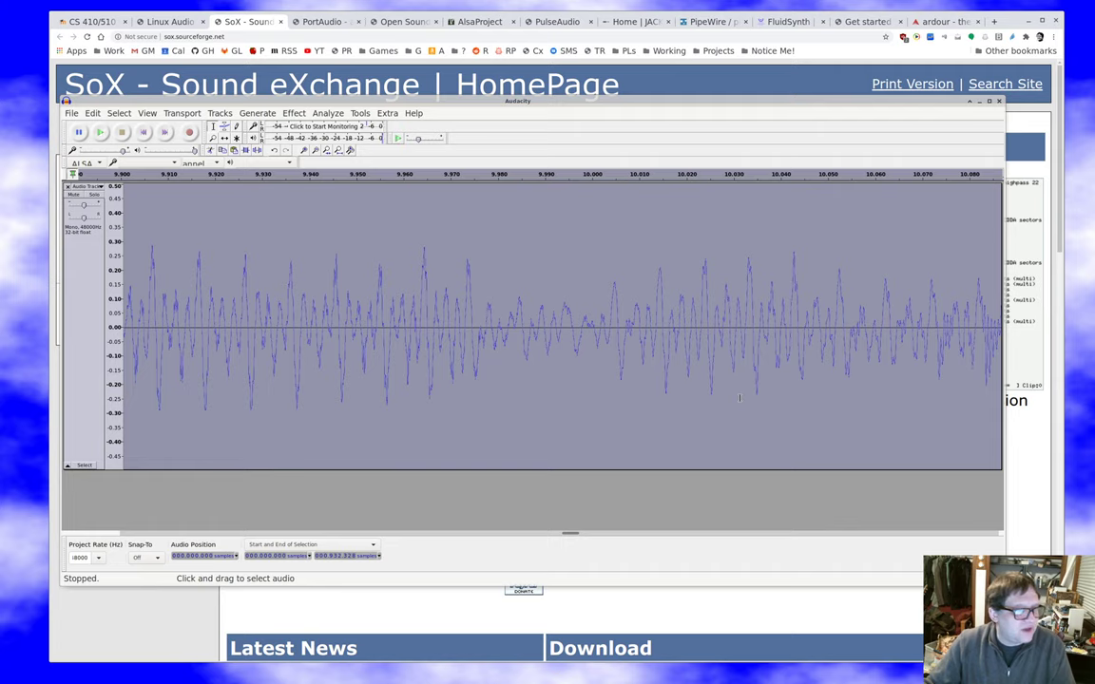
pyautogui.keyDown('ctrl'); pyautogui.scroll(-6, 739, 398); pyautogui.keyUp('ctrl')
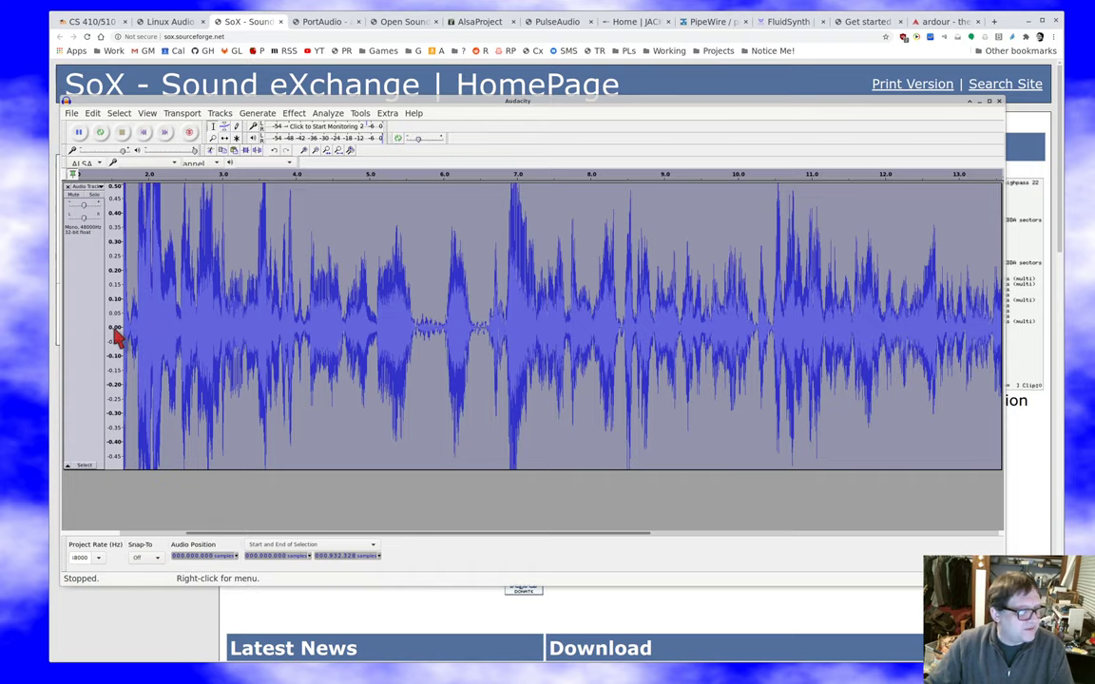
pyautogui.scroll(1, 114, 337)
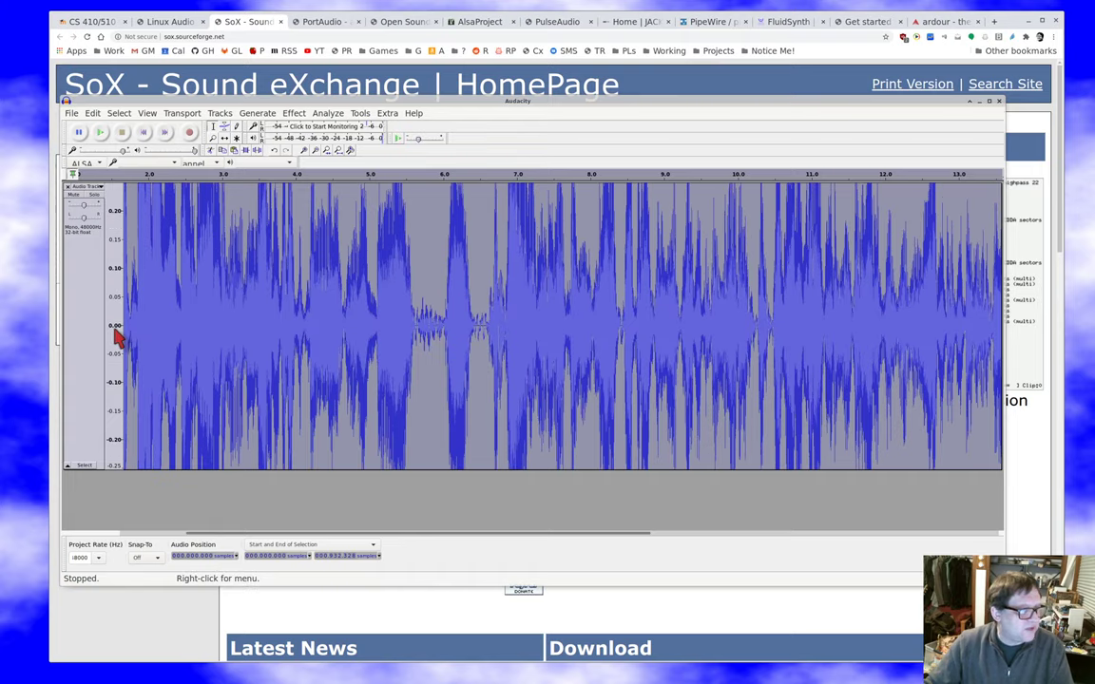
pyautogui.scroll(-2, 114, 338)
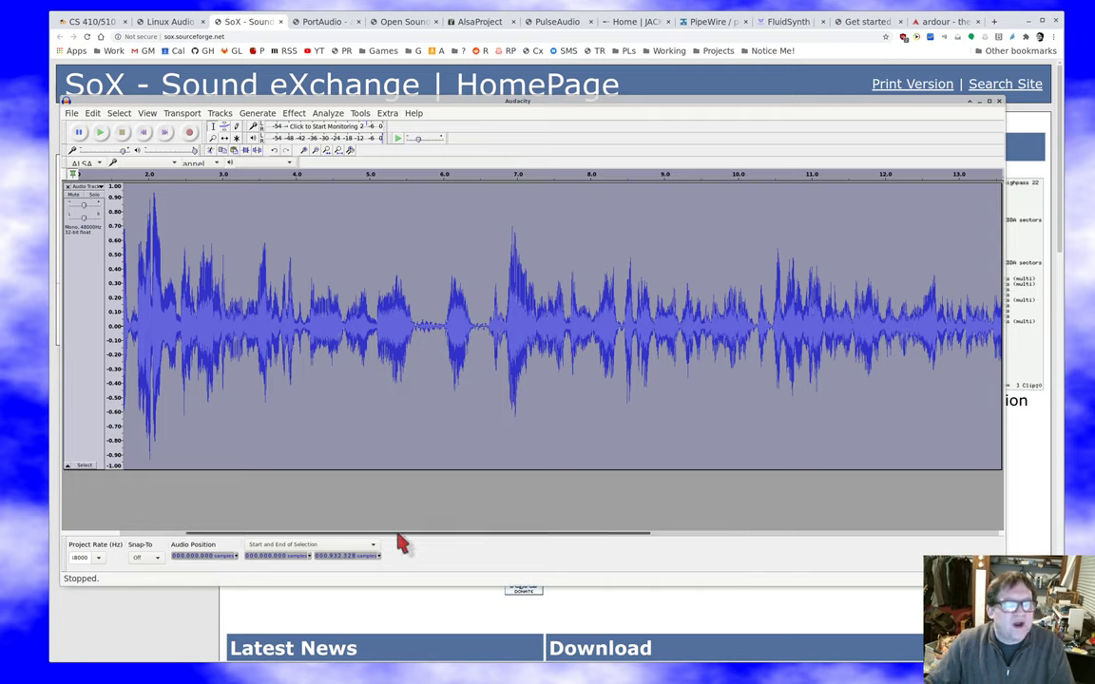
# Step: Plot the clip's frequency spectrum with a Blackman window function, then close the Frequency Analysis window
pyautogui.click(326, 113)
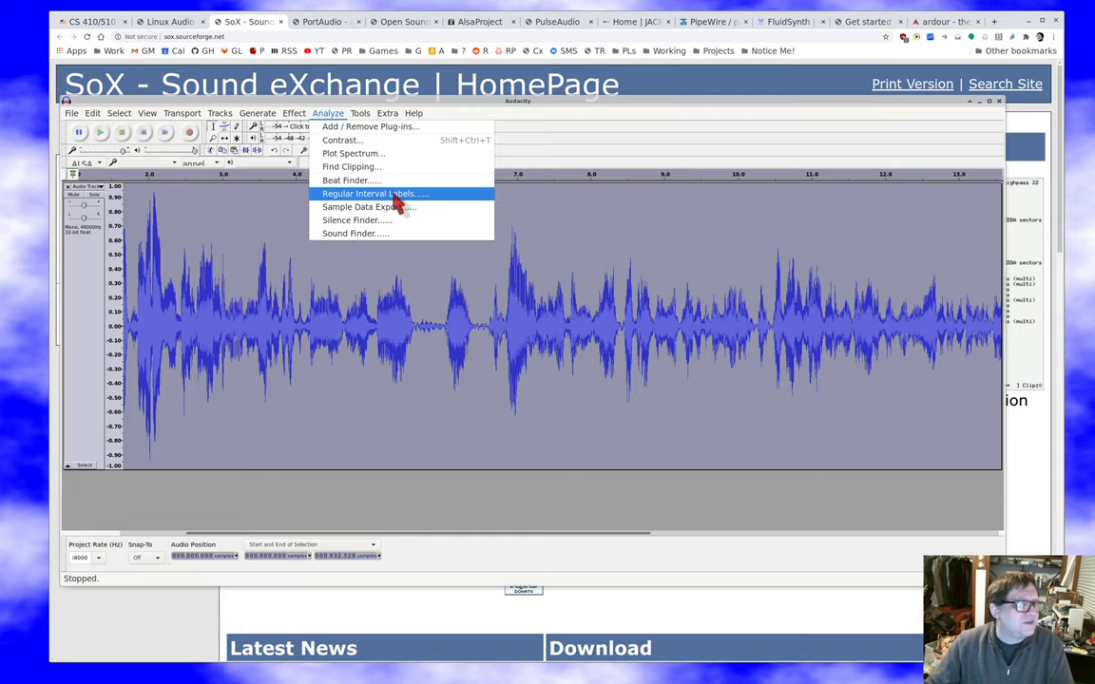
pyautogui.click(406, 154)
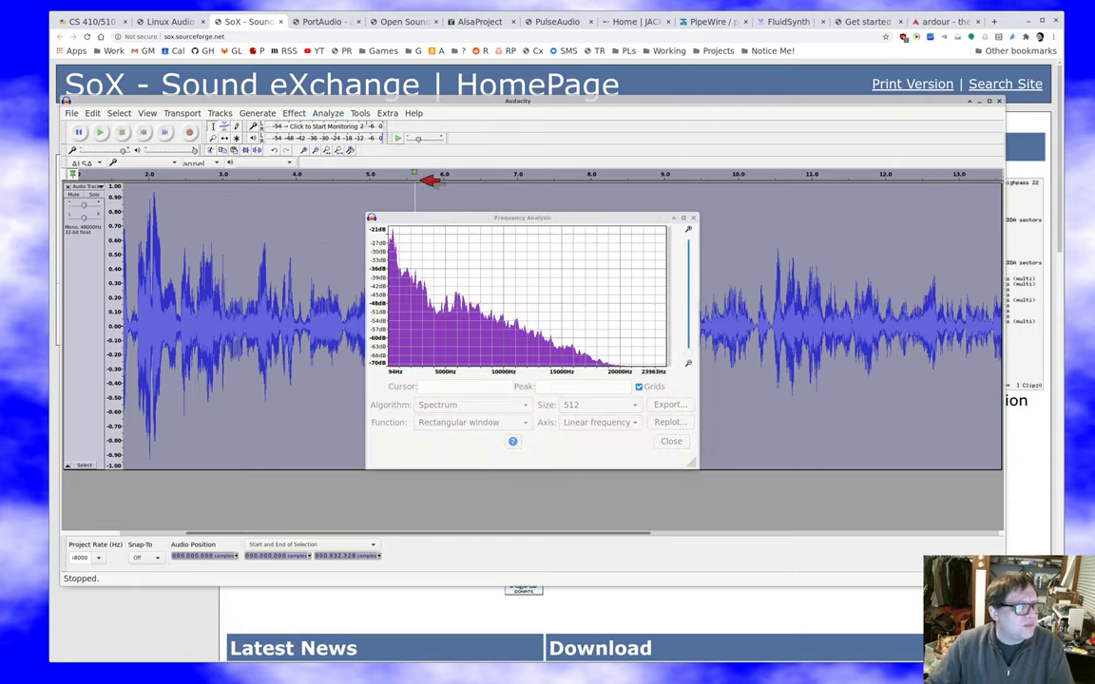
pyautogui.click(594, 510)
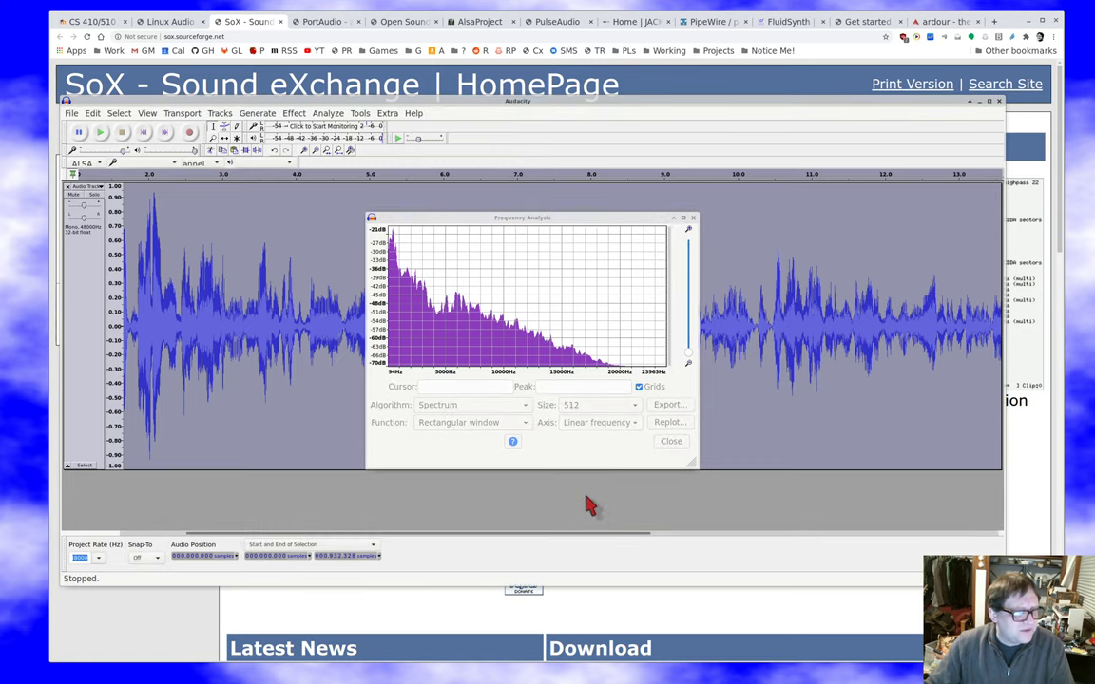
pyautogui.click(581, 466)
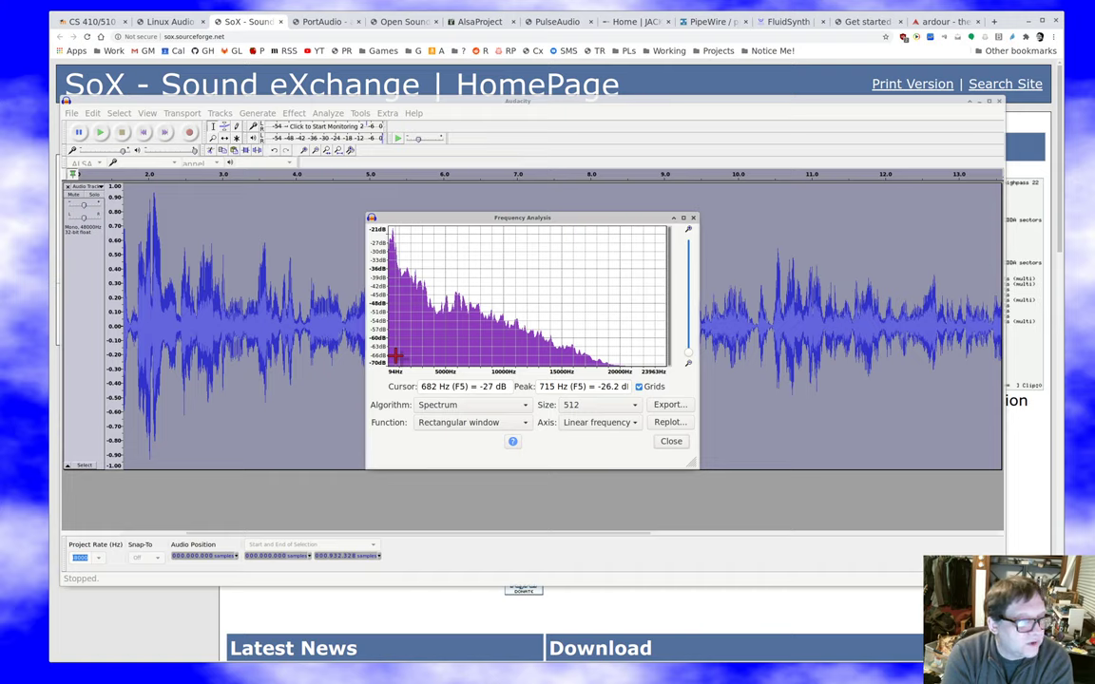
pyautogui.click(486, 422)
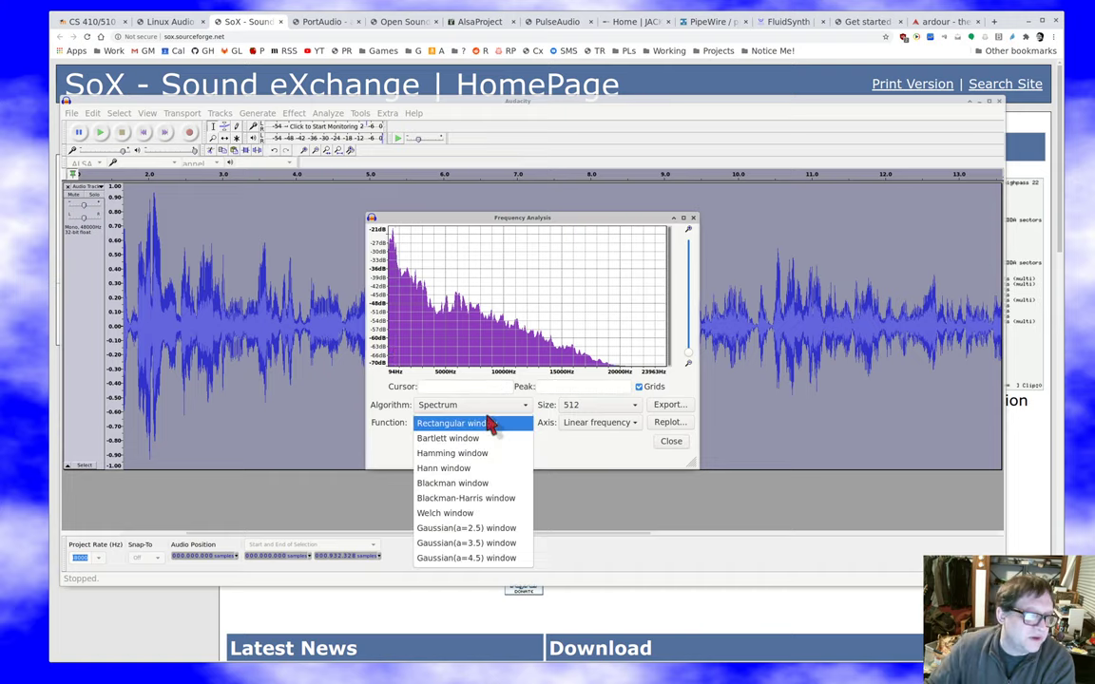
pyautogui.click(493, 484)
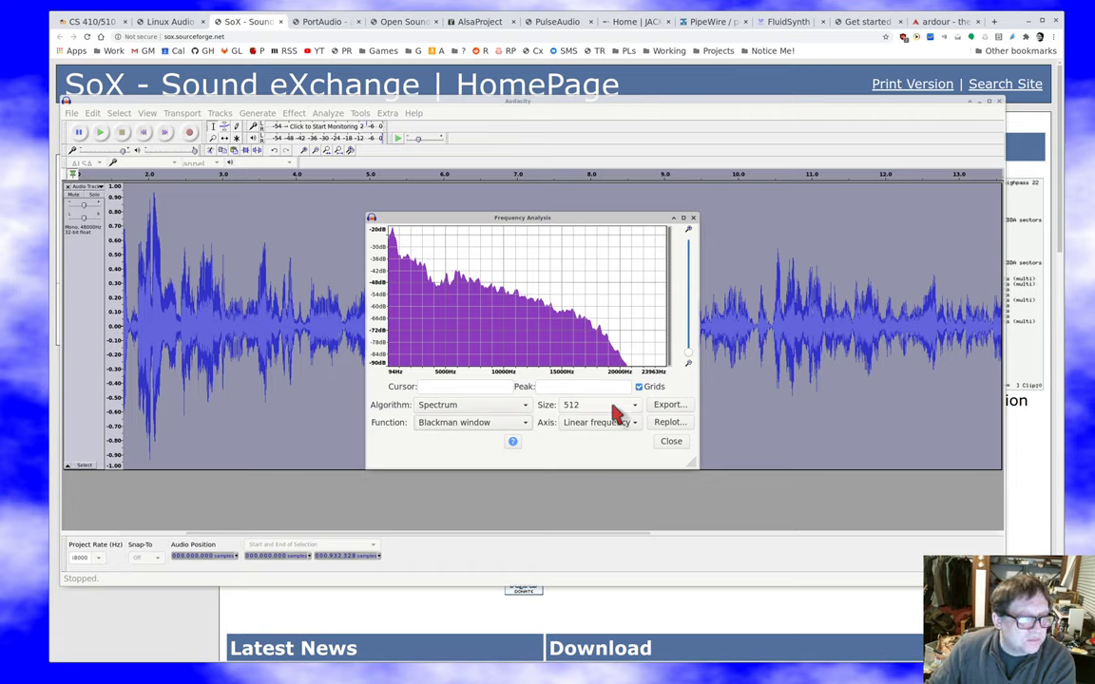
pyautogui.click(670, 441)
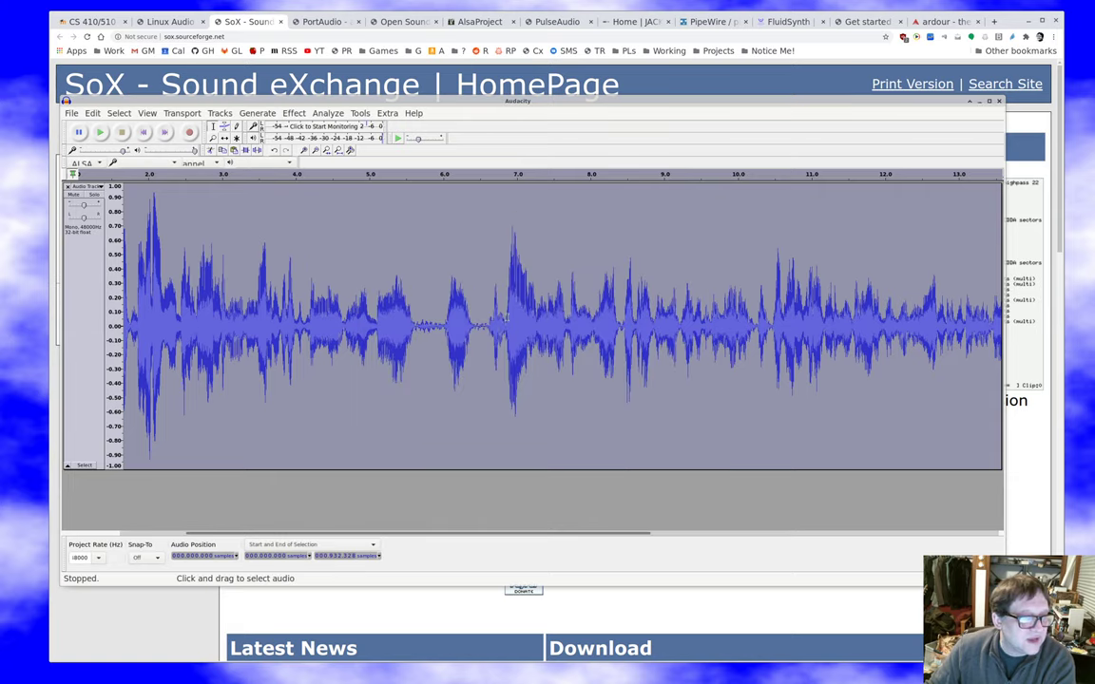
pyautogui.moveTo(507, 317); pyautogui.dragTo(528, 317)
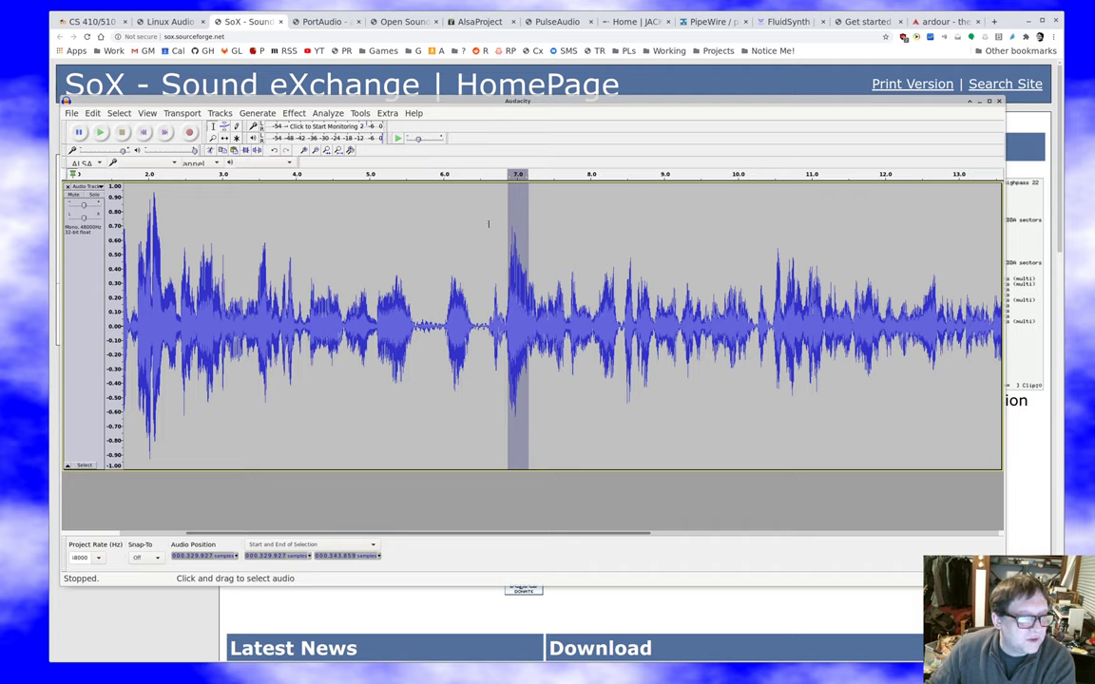
pyautogui.click(331, 114)
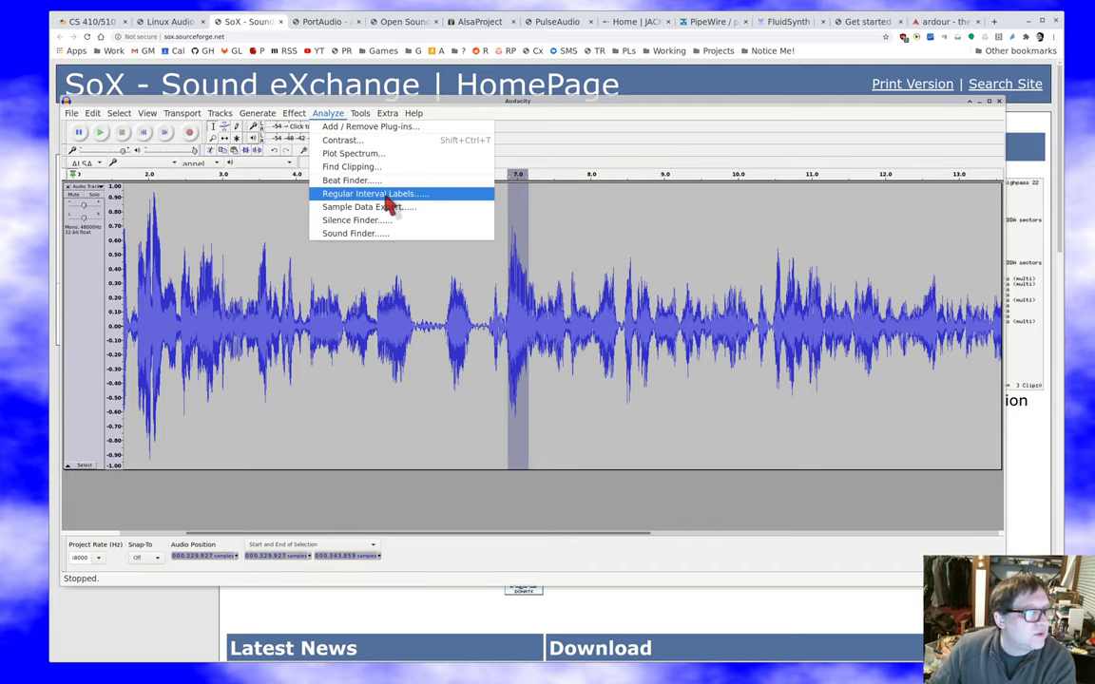
pyautogui.click(381, 155)
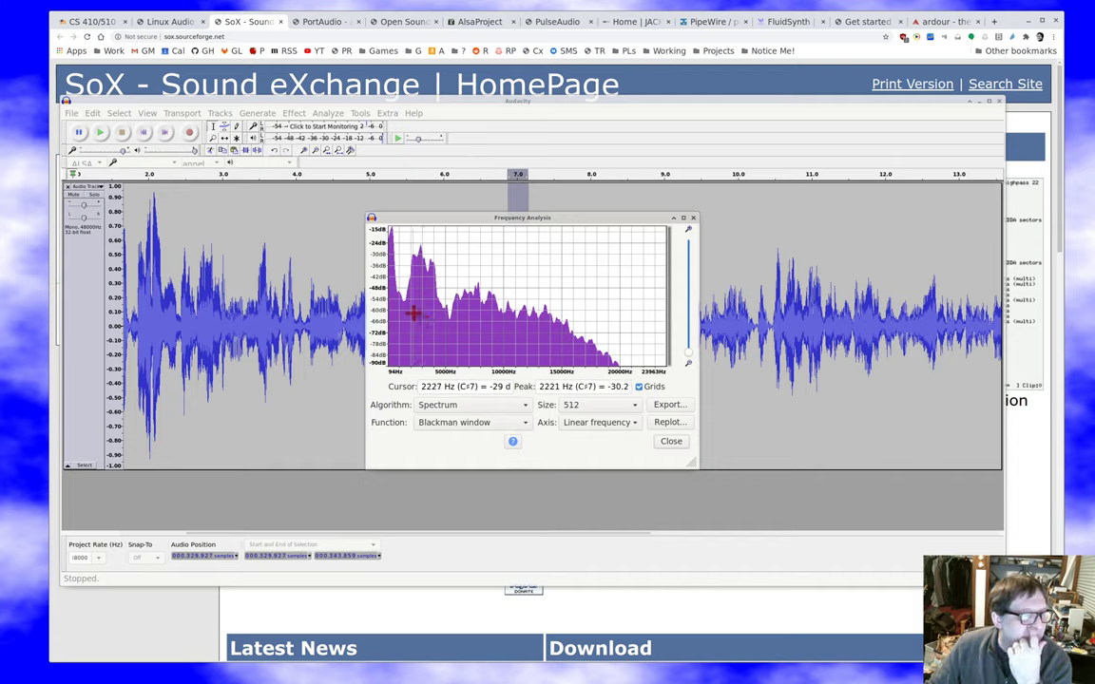
pyautogui.click(684, 487)
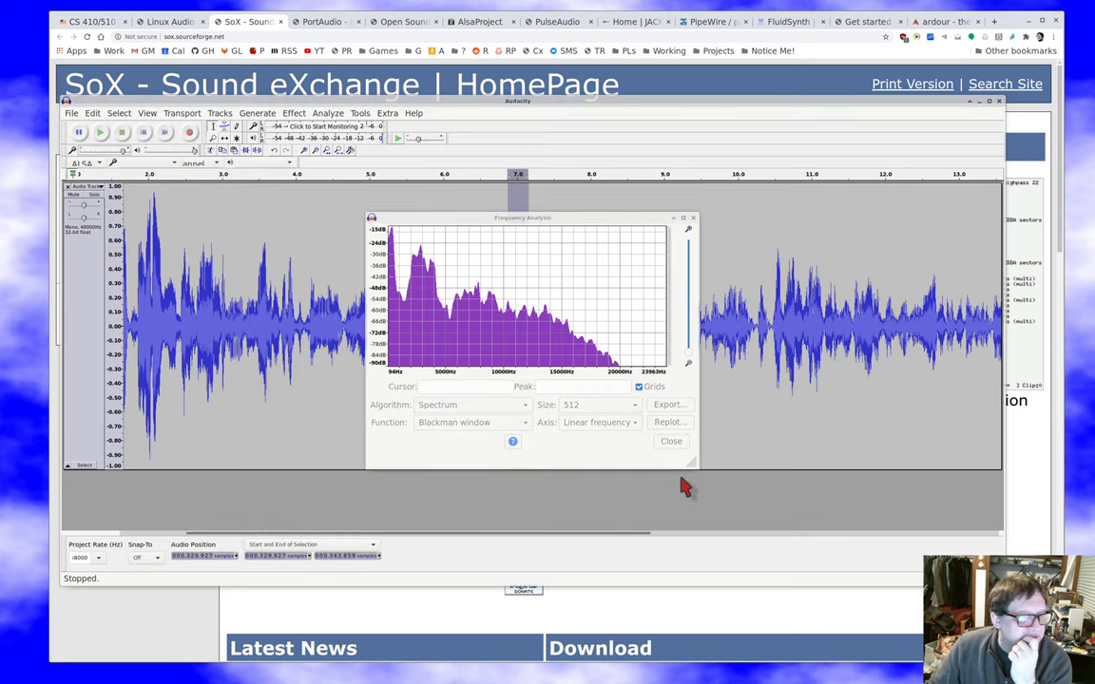
pyautogui.click(676, 457)
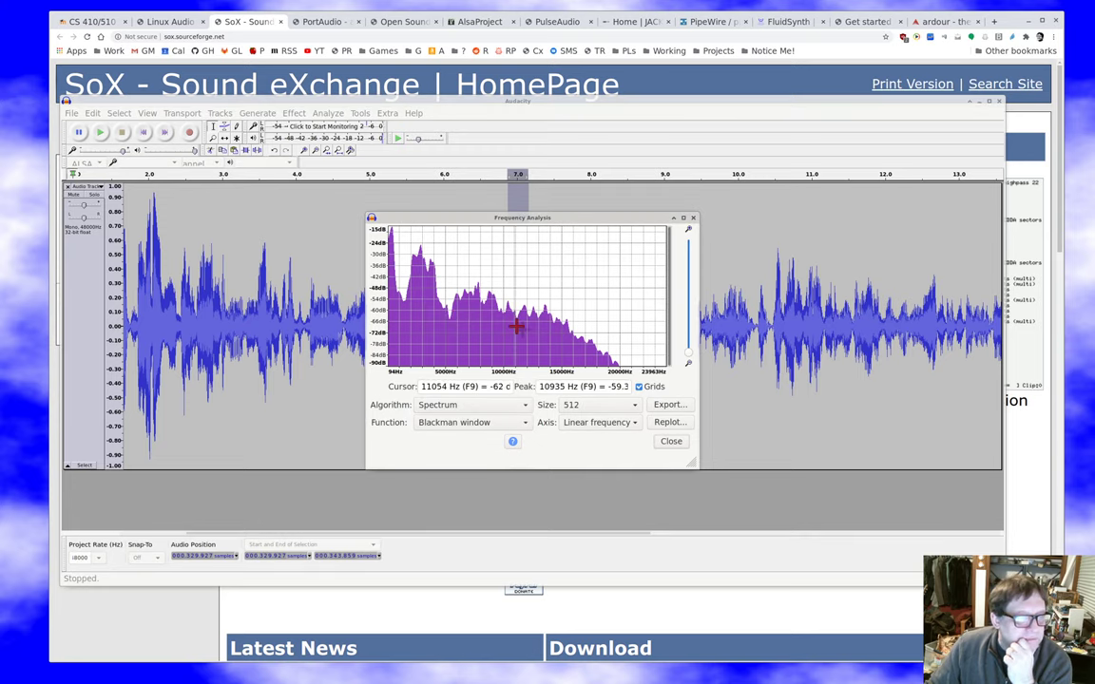
pyautogui.click(671, 441)
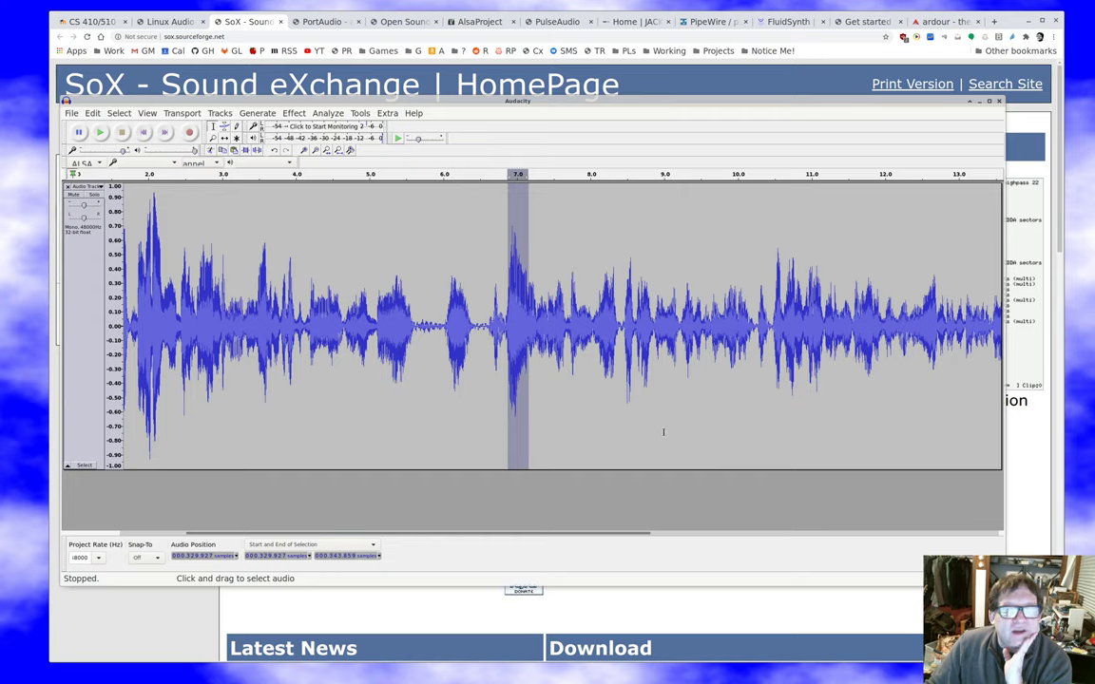
# Step: Clear the waveform selection, quit Audacity without saving, and switch to the CS 410/510 course page
pyautogui.click(553, 331)
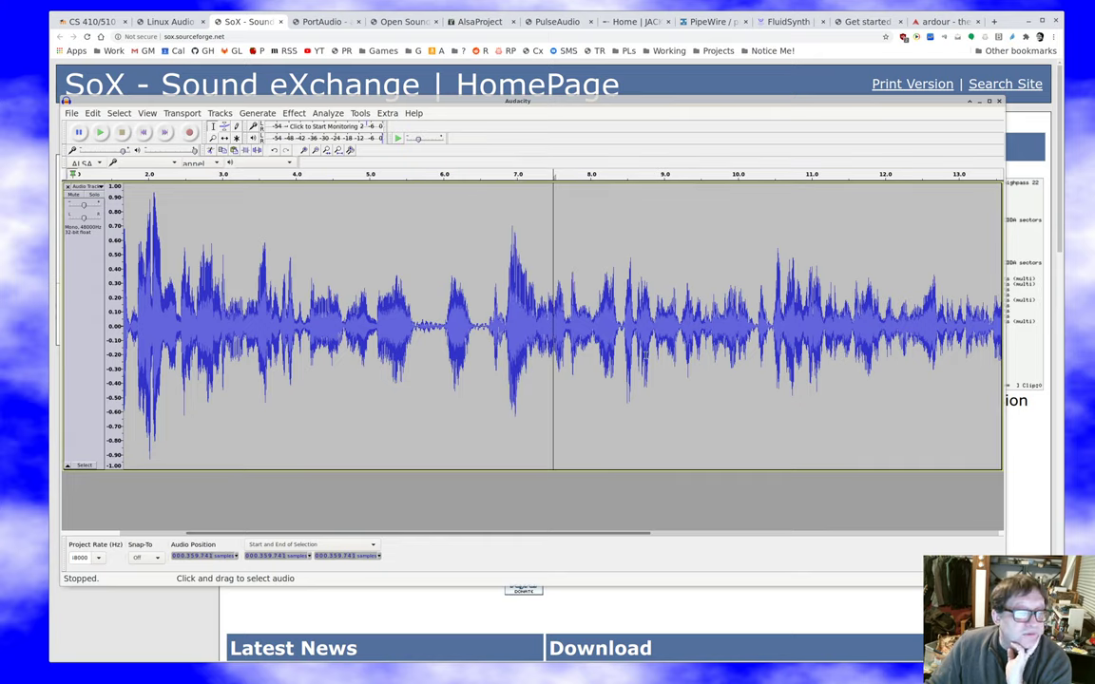
pyautogui.click(997, 102)
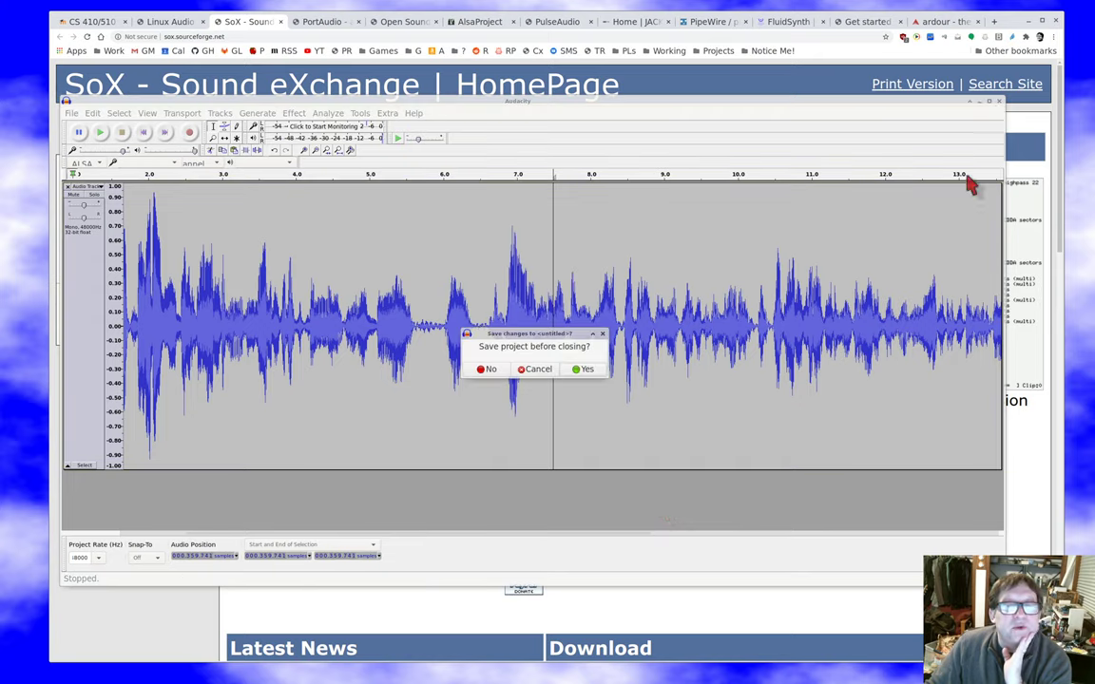
pyautogui.click(487, 369)
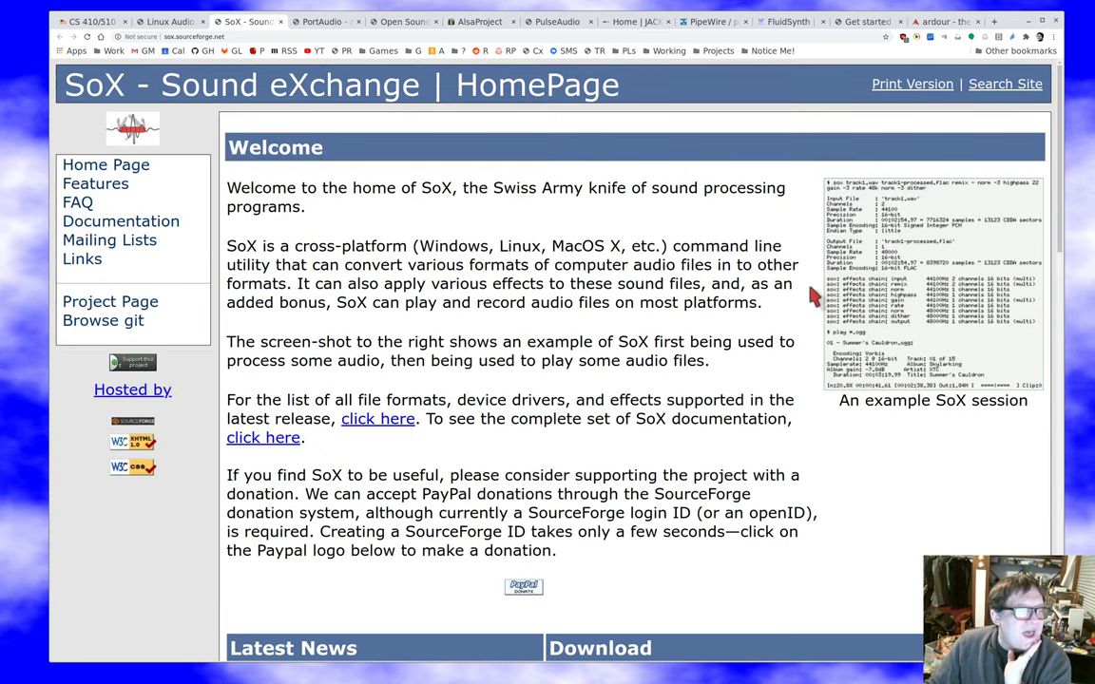
pyautogui.click(104, 21)
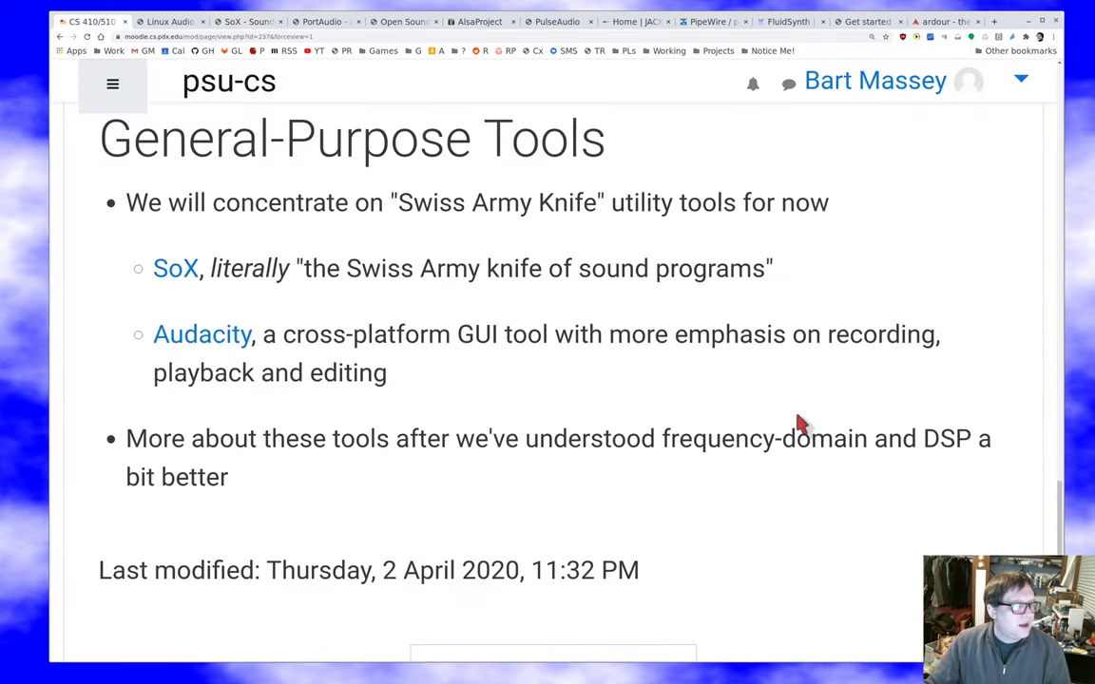